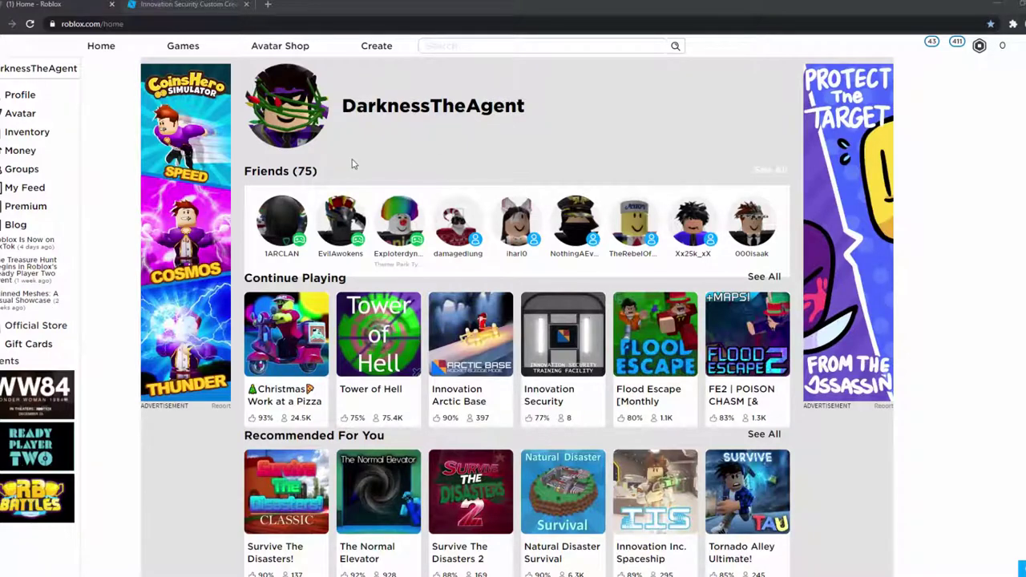
- Go to the Innovation Security group's Store and open the Legacy Vest item page
left_click(22, 169)
scroll(534, 388, "down", 2)
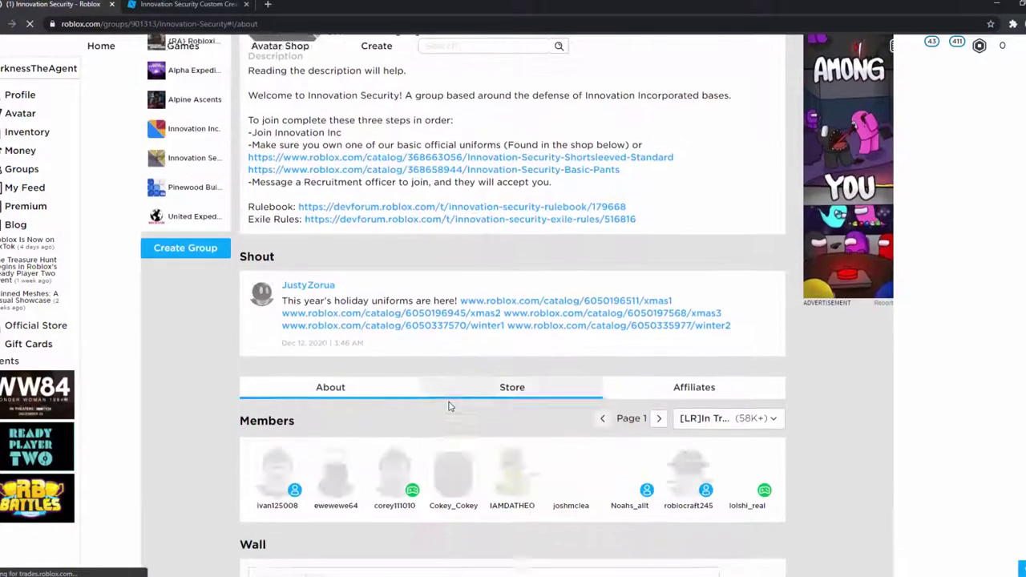
left_click(518, 326)
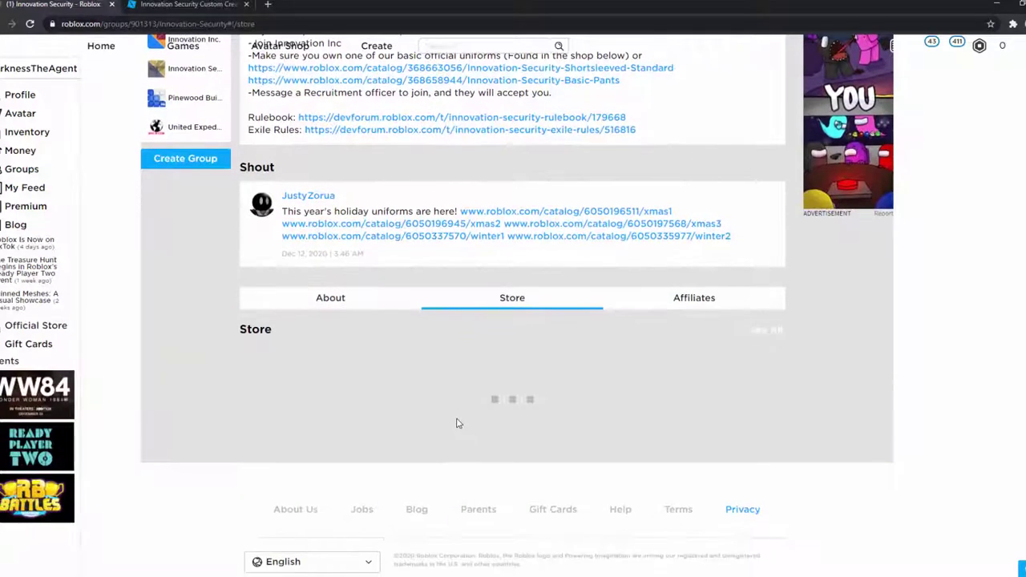
scroll(456, 423, "down", 3)
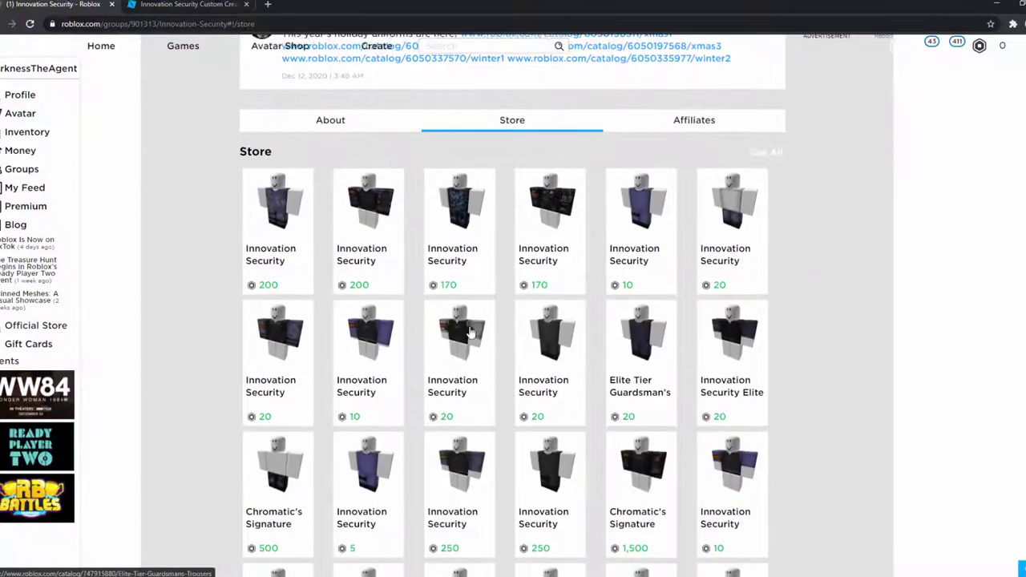
scroll(625, 489, "down", 2)
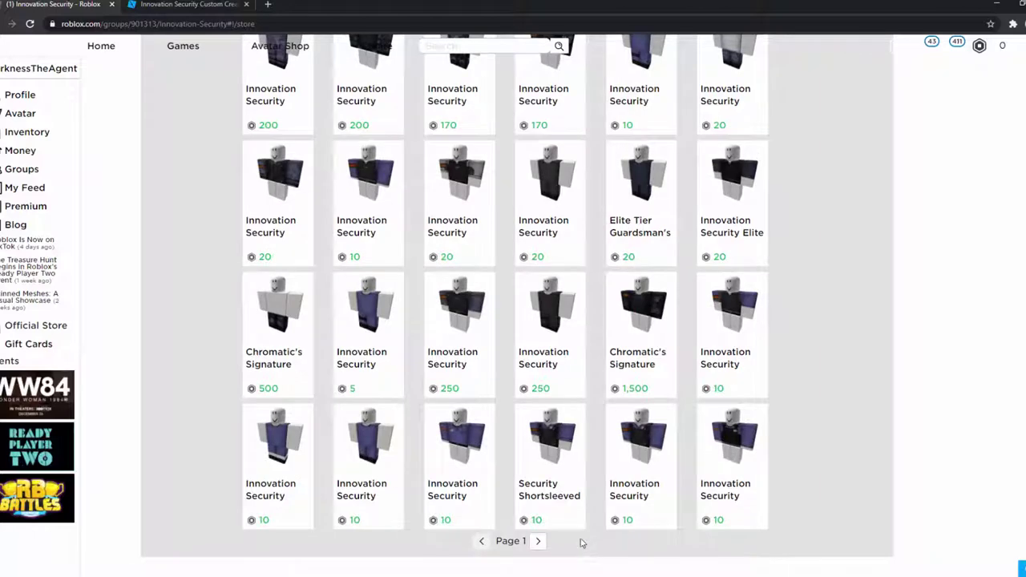
left_click(631, 451)
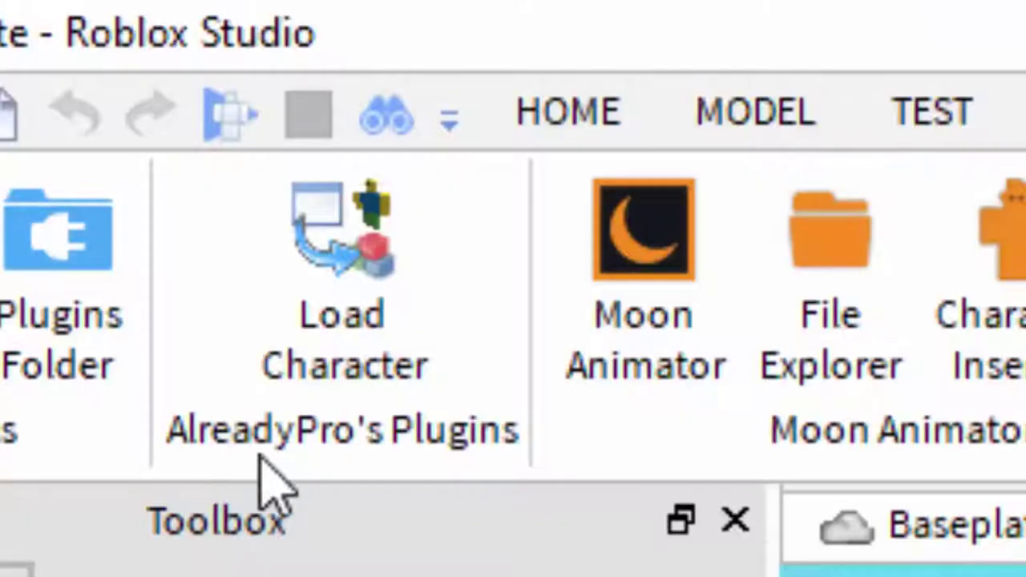
- Spawn the player's avatar on the baseplate with the Load Character plugin, using their username
left_click(318, 328)
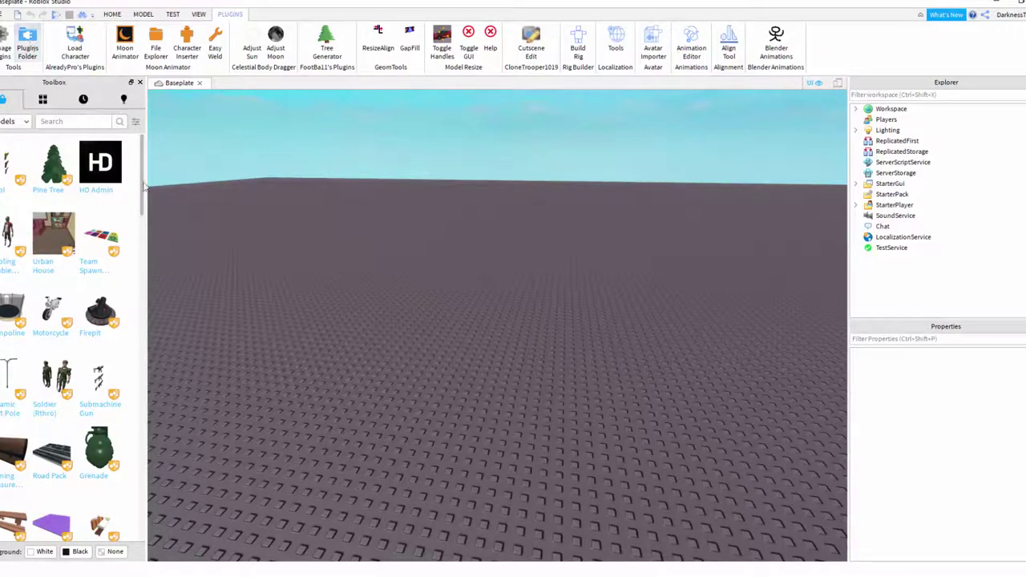
left_click(74, 44)
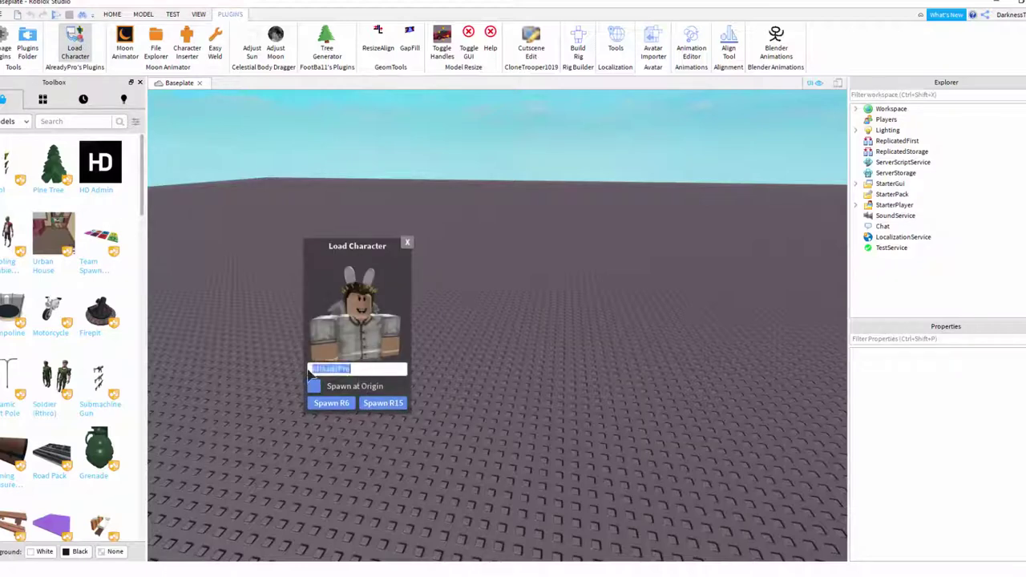
type("Dark991")
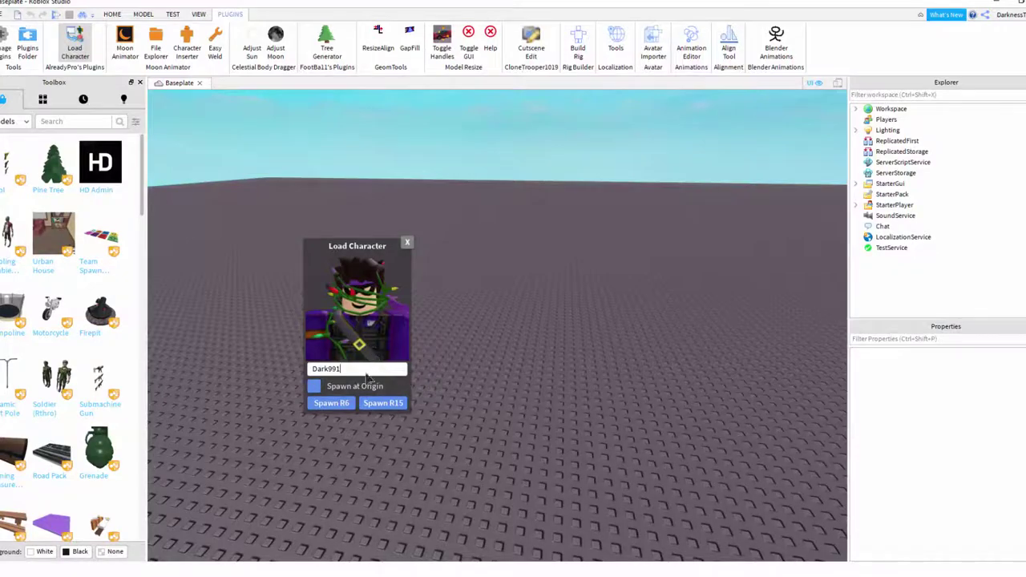
left_click(383, 402)
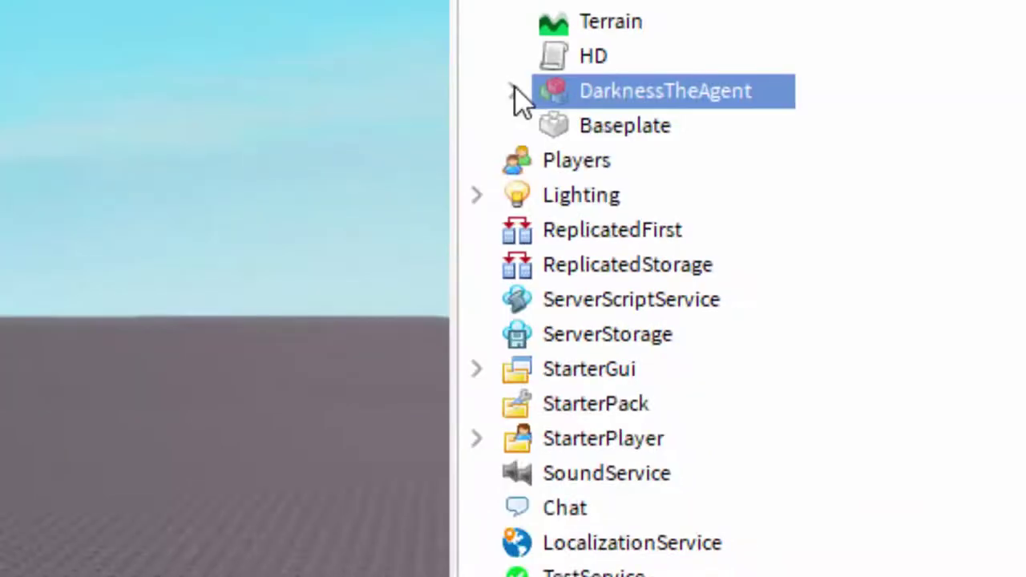
- Paste the vest's catalog ID from the browser address into the character Shirt's ShirtTemplate
left_click(514, 92)
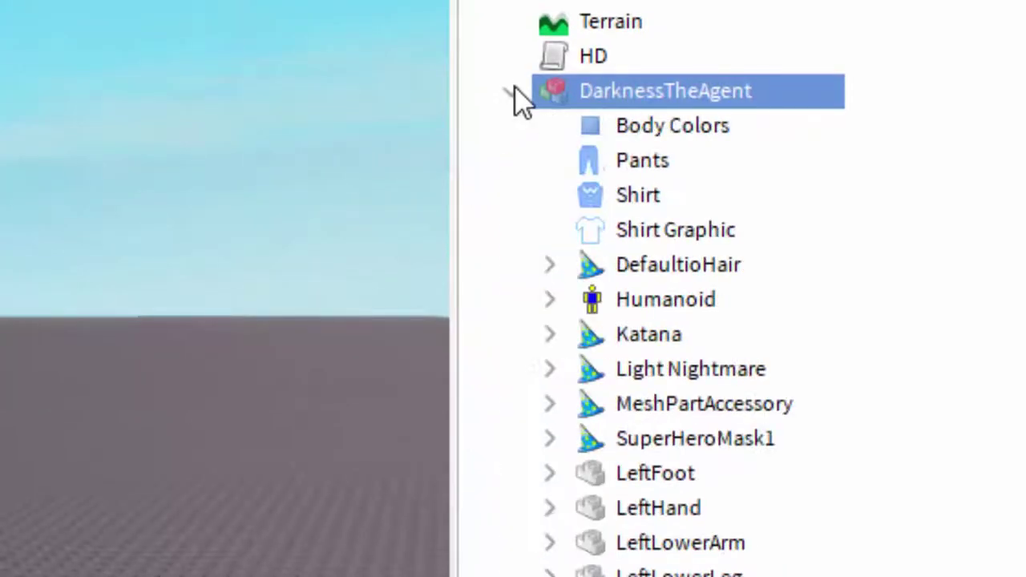
left_click(639, 197)
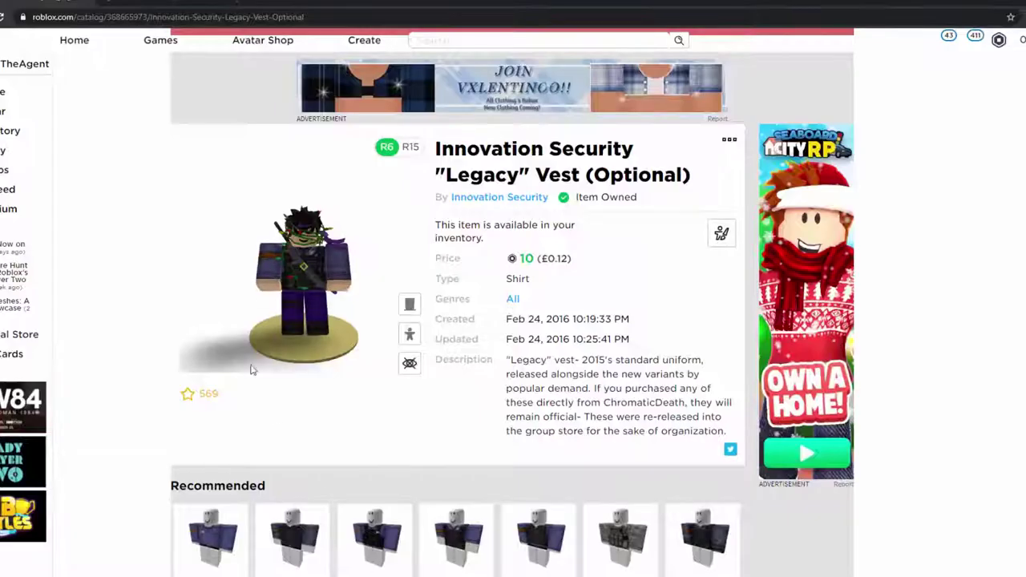
scroll(250, 352, "up", 2)
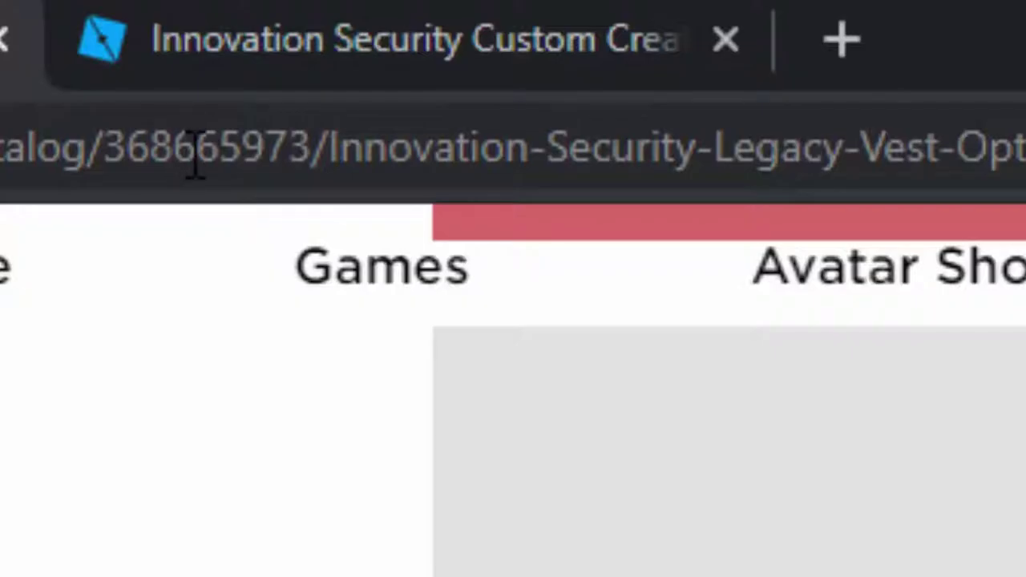
double_click(132, 17)
key("ctrl+c")
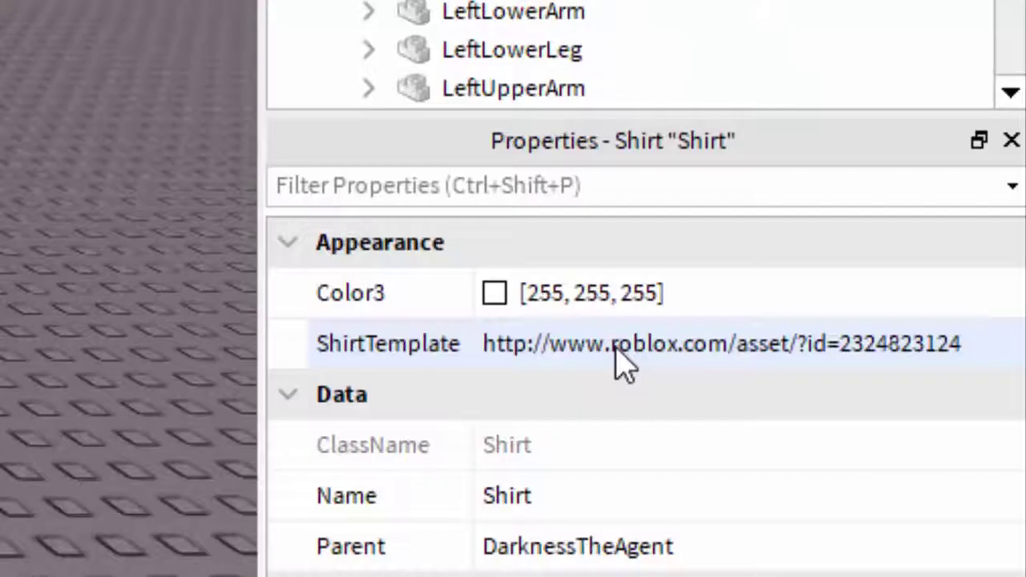
left_click(969, 395)
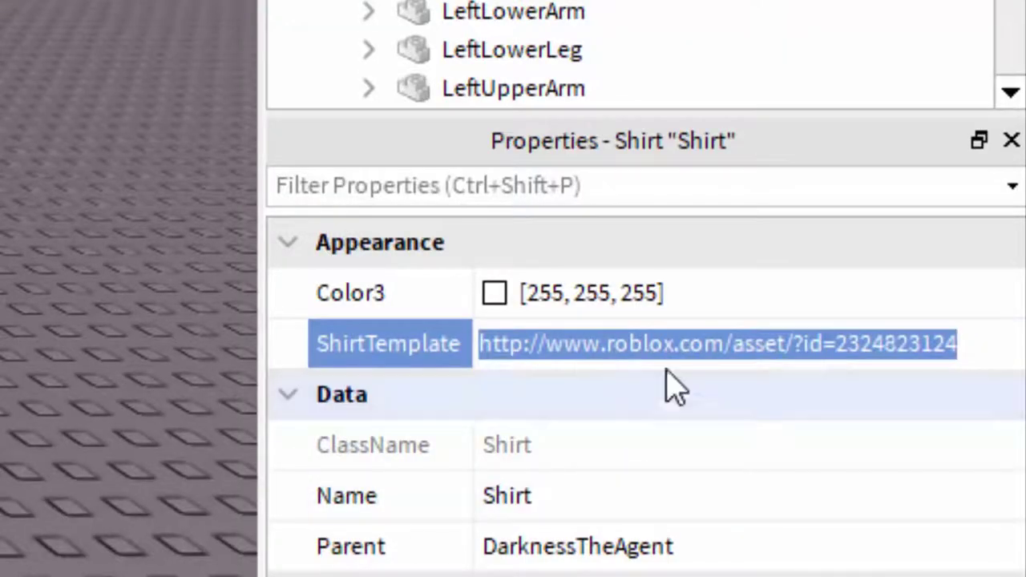
key("ctrl+v")
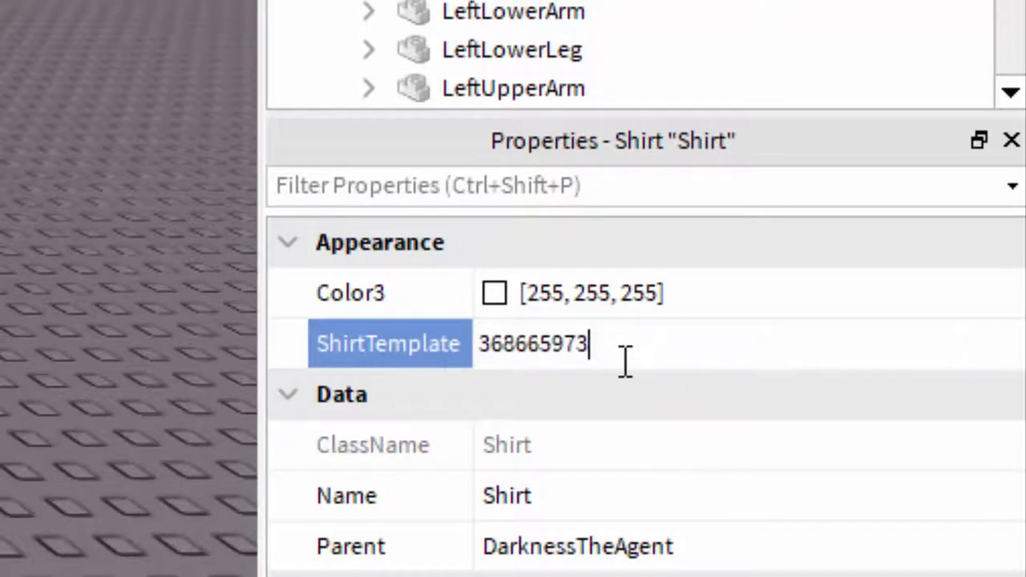
key("Return")
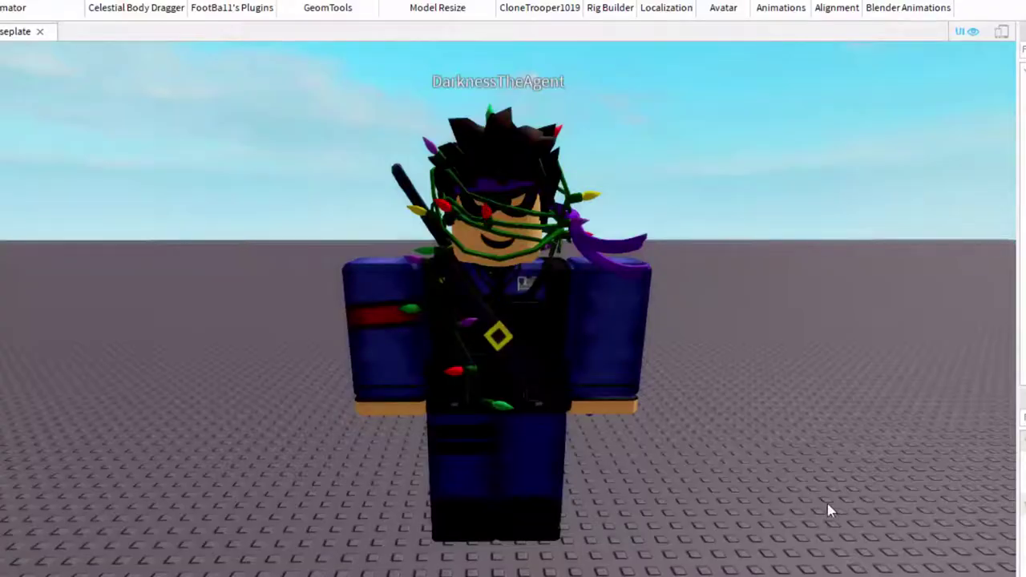
- Zoom back out on the character and check ShirtTemplate now reads asset id 368665971
scroll(800, 497, "up", 5)
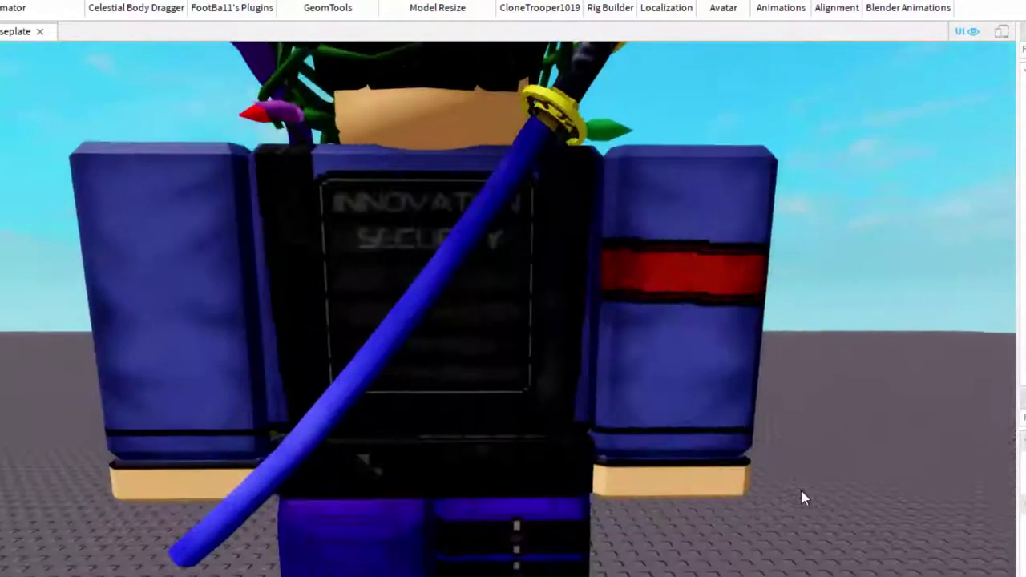
key("f")
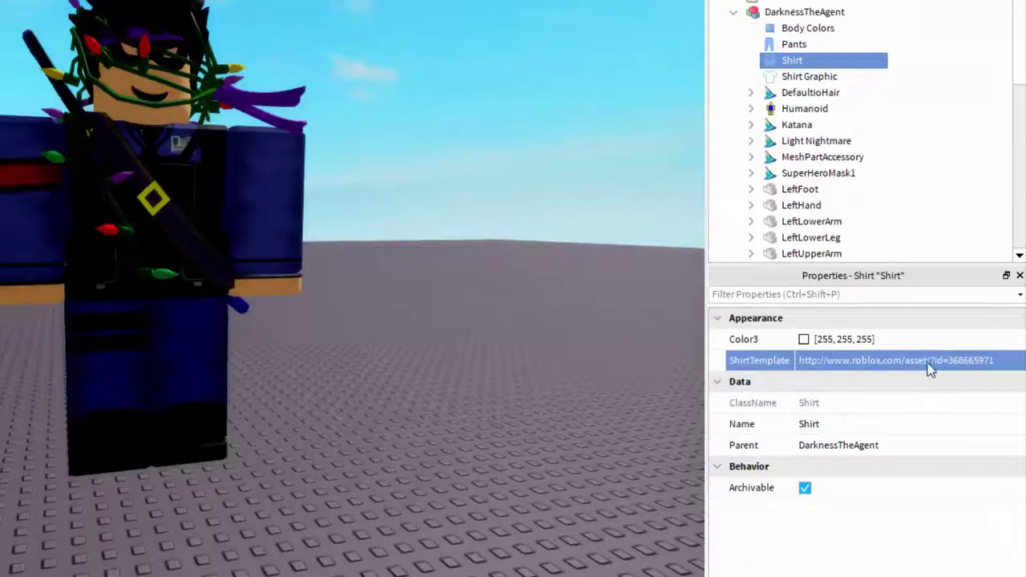
left_click(1002, 360)
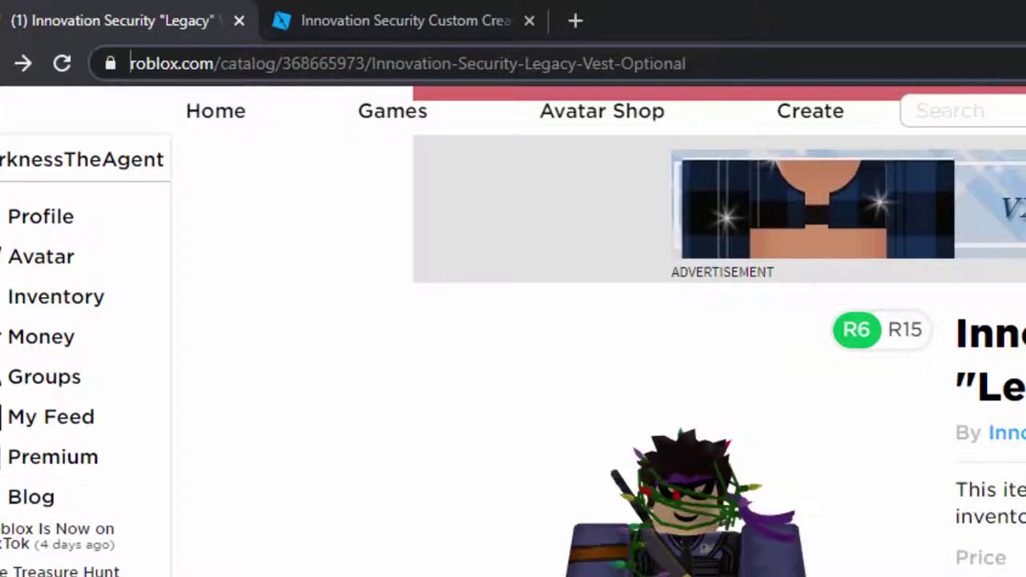
- Load the page for template asset 368665971 and save the shirt template image to disk
left_click(776, 63)
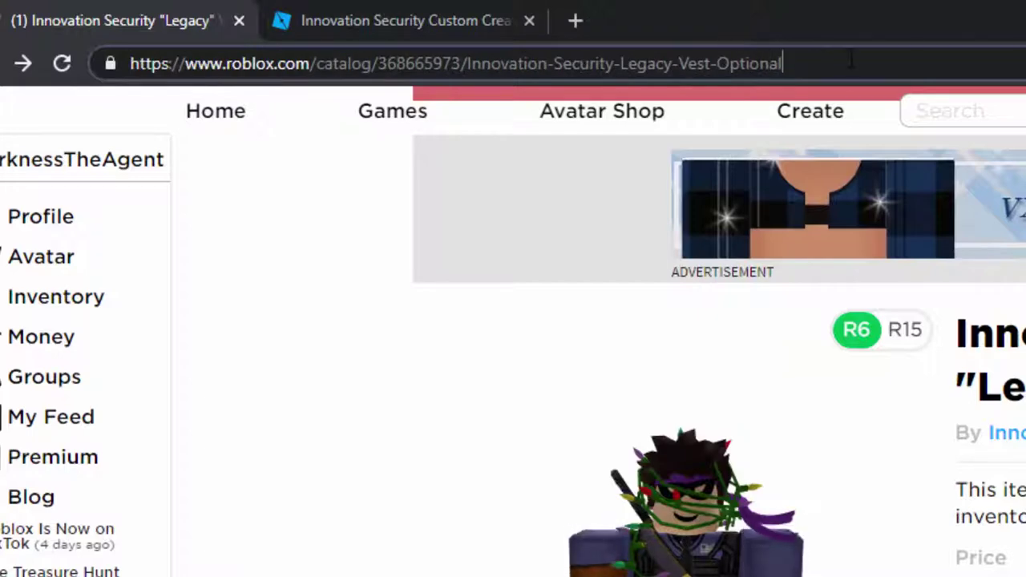
left_click_drag(776, 63, 385, 96)
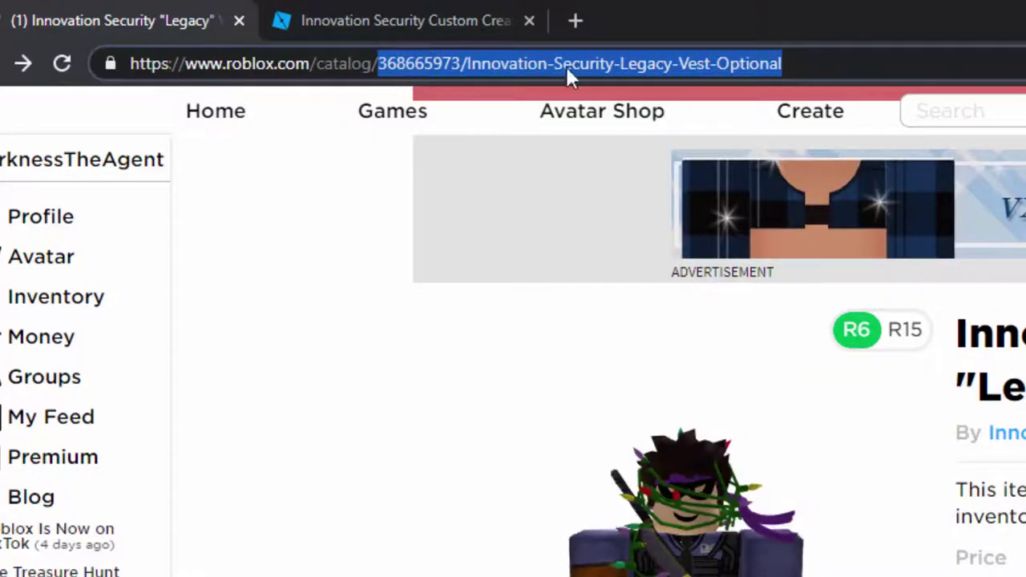
key("BackSpace")
key("BackSpace")
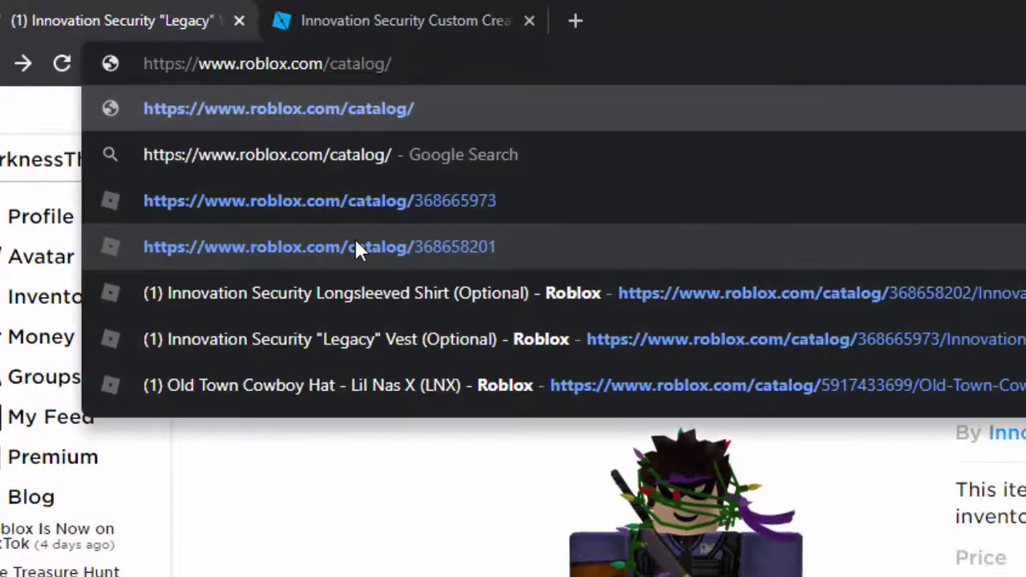
type("368665971")
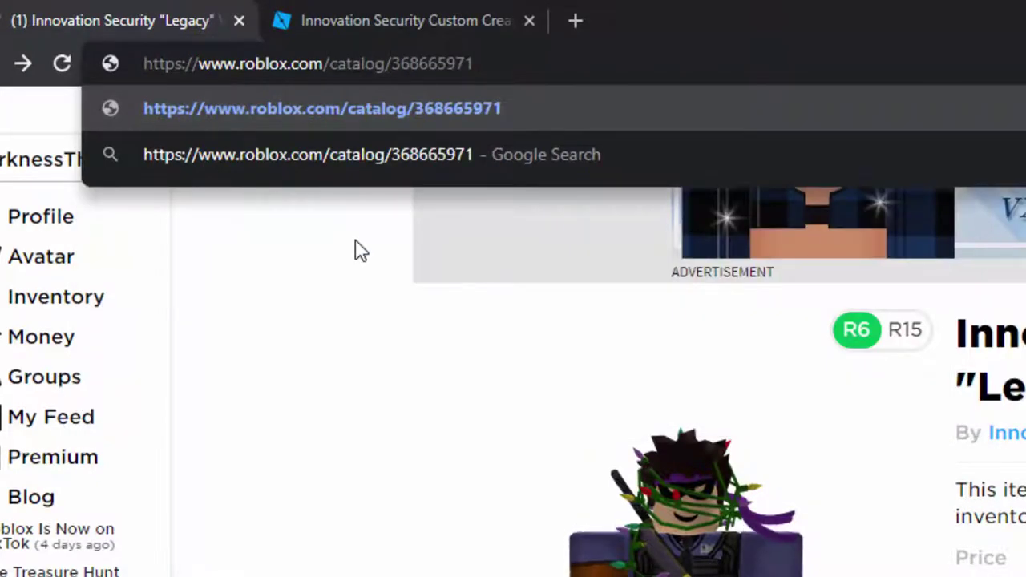
key("Return")
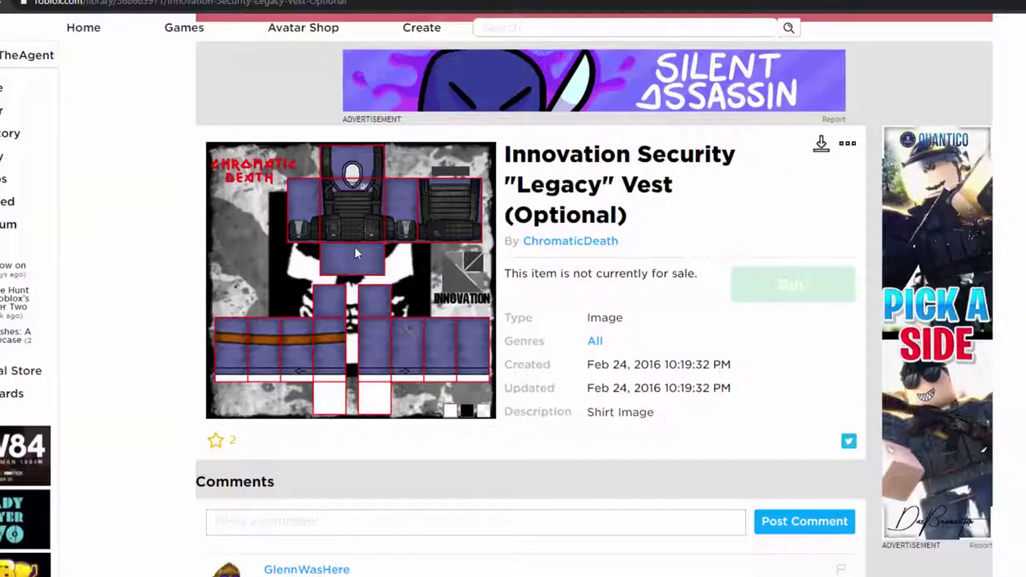
right_click(355, 253)
left_click(409, 276)
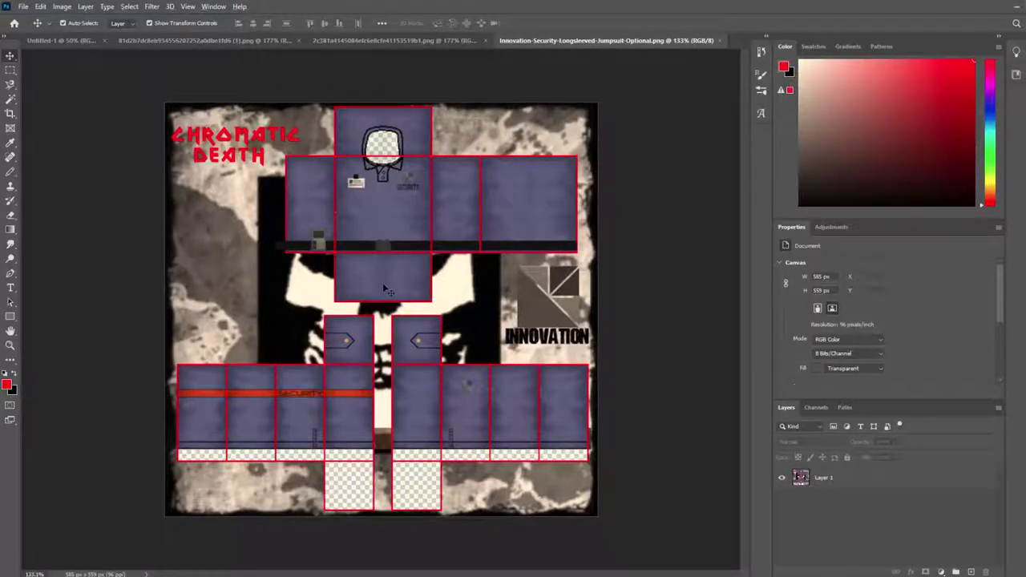
- Pick the Magic Wand from the selection tool flyout
scroll(396, 258, "up", 1)
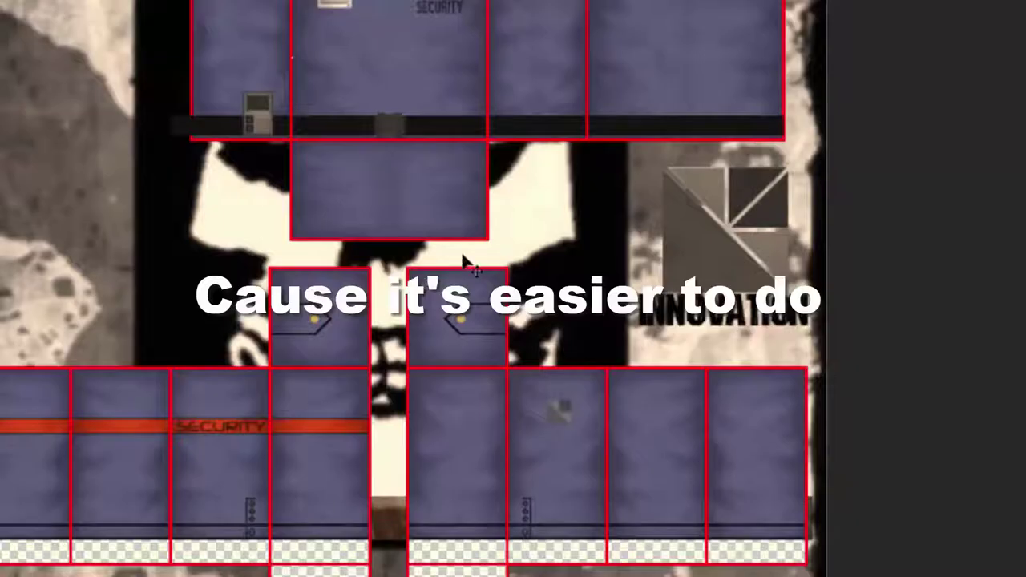
scroll(368, 16, "up", 3)
scroll(369, 109, "down", 3)
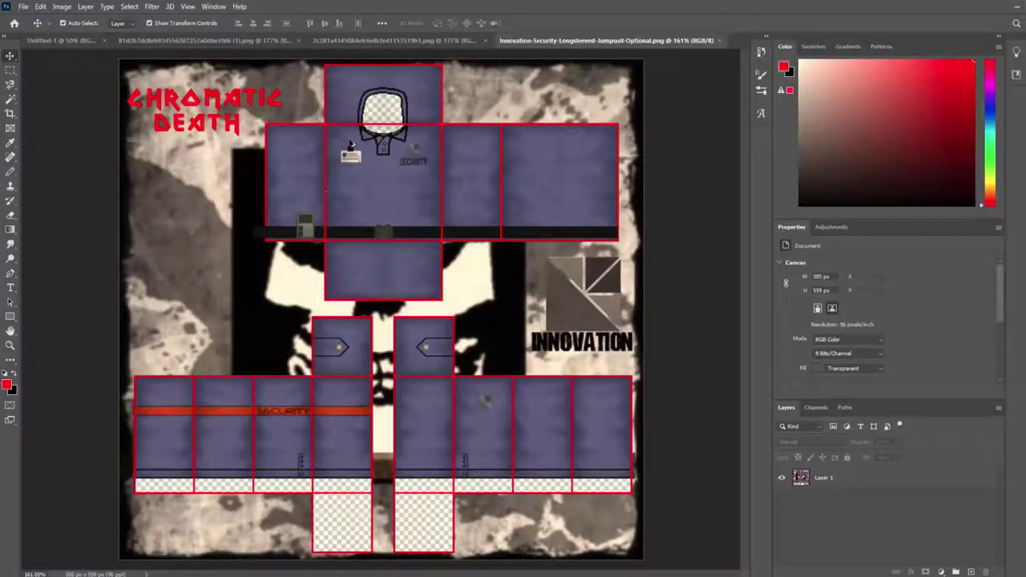
scroll(351, 144, "up", 5)
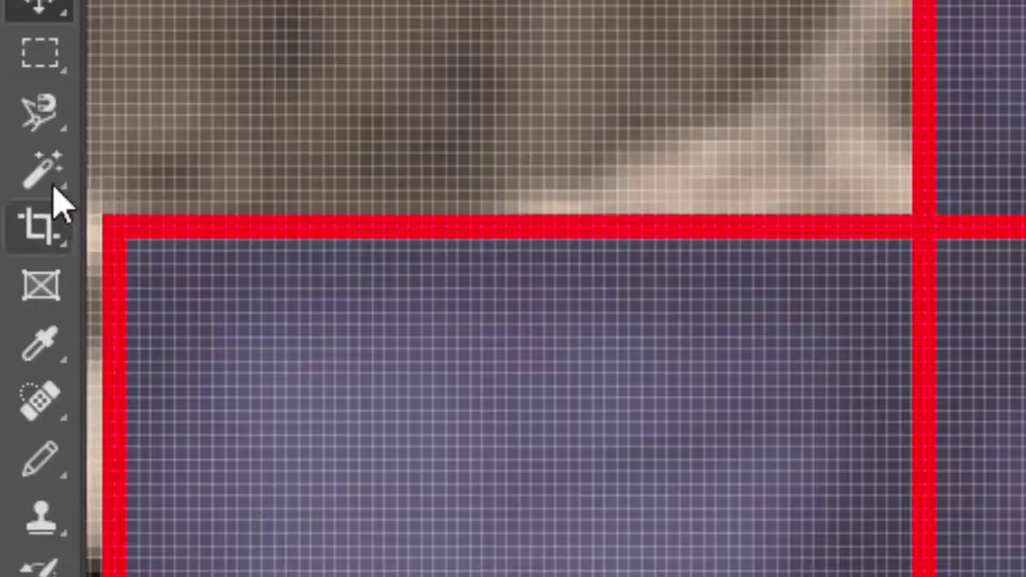
left_click(16, 100)
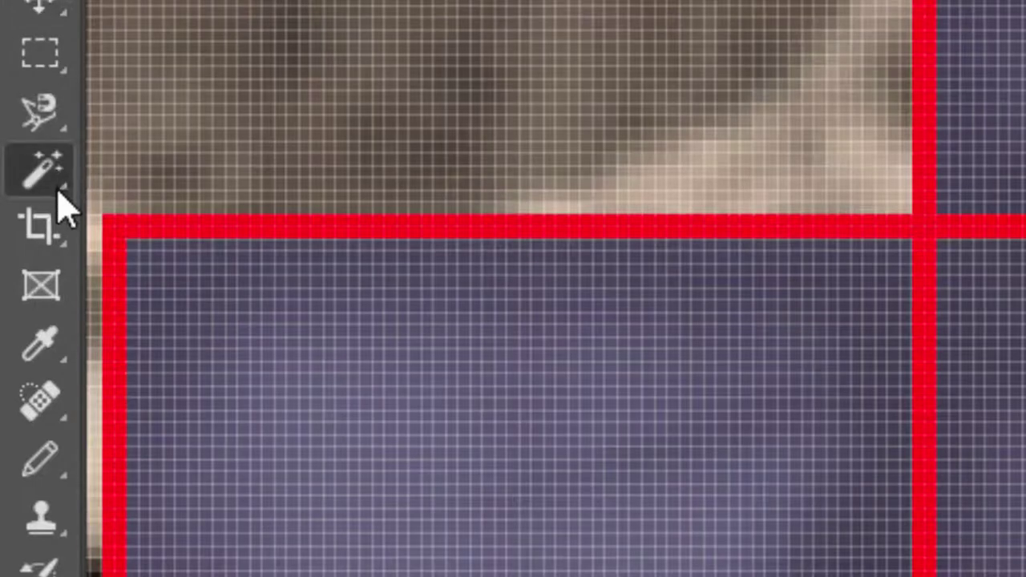
right_click(59, 190)
left_click(179, 176)
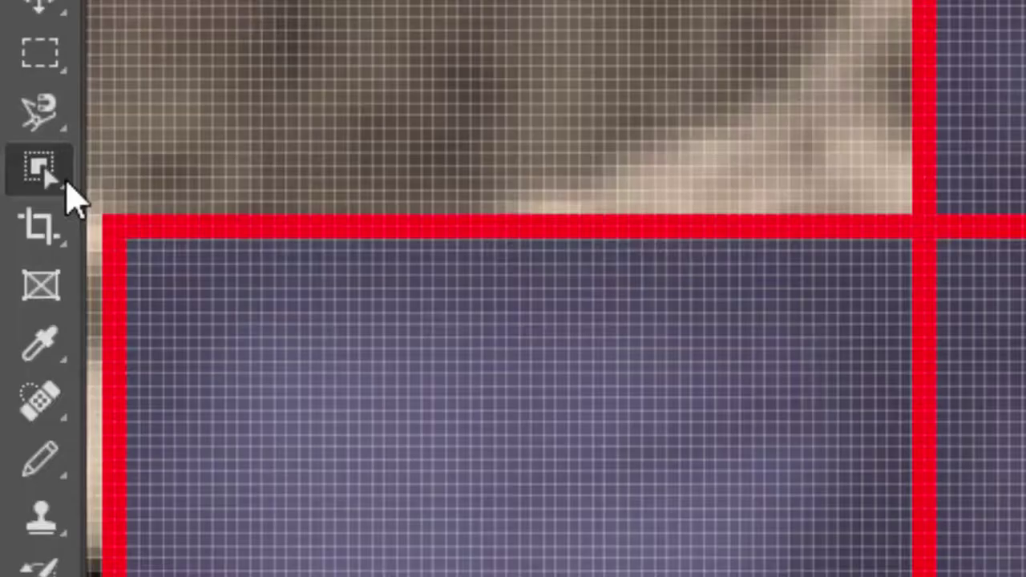
right_click(210, 244)
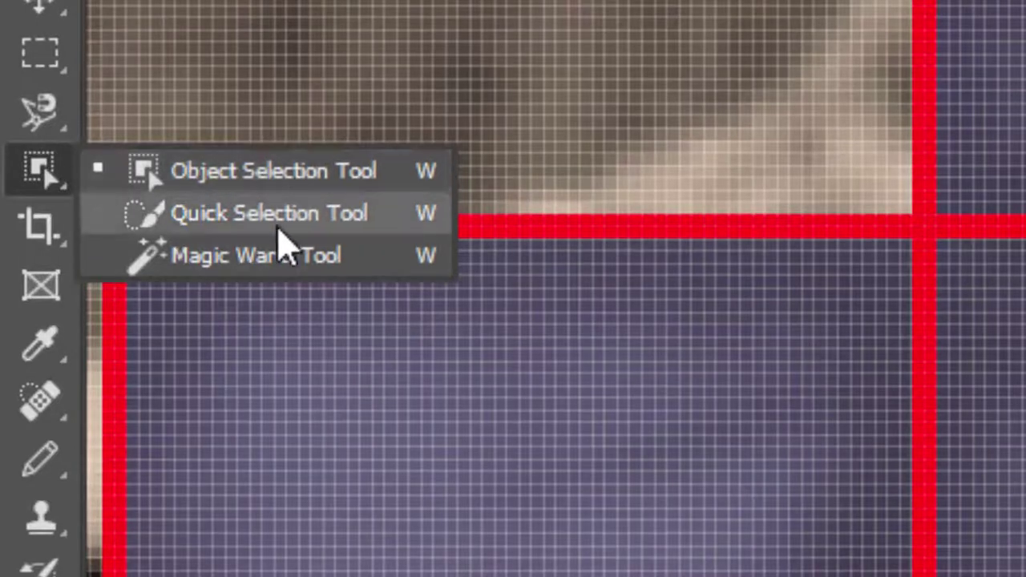
left_click(287, 233)
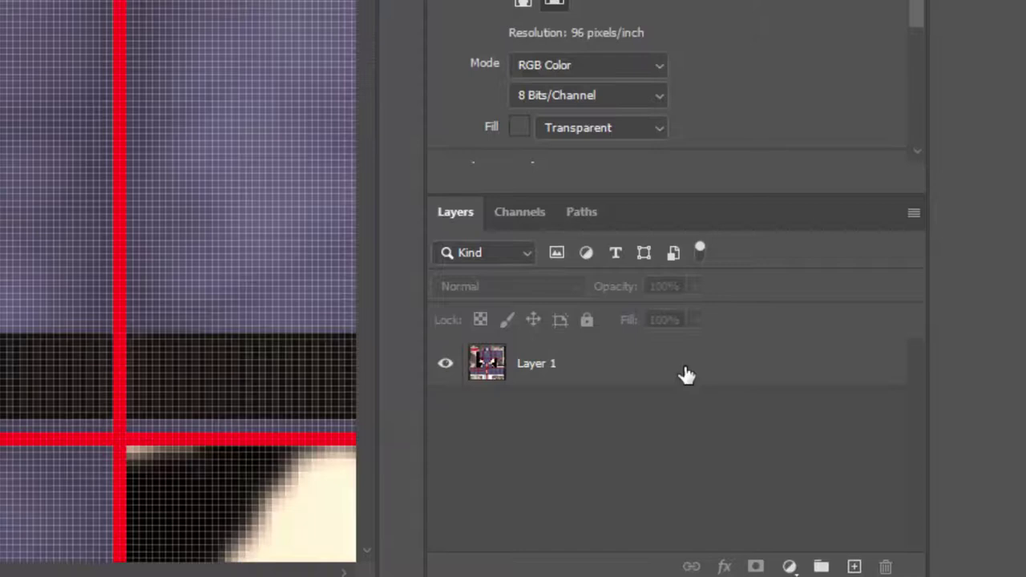
- Make Layer 1 active, test-click a purple panel, and set Tolerance to 40
left_click(687, 374)
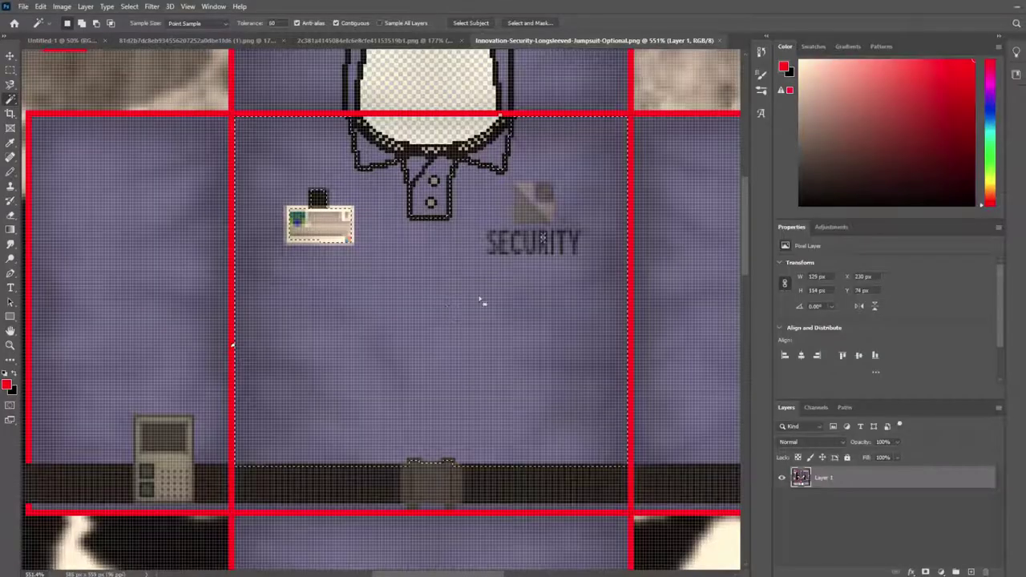
left_click(168, 332)
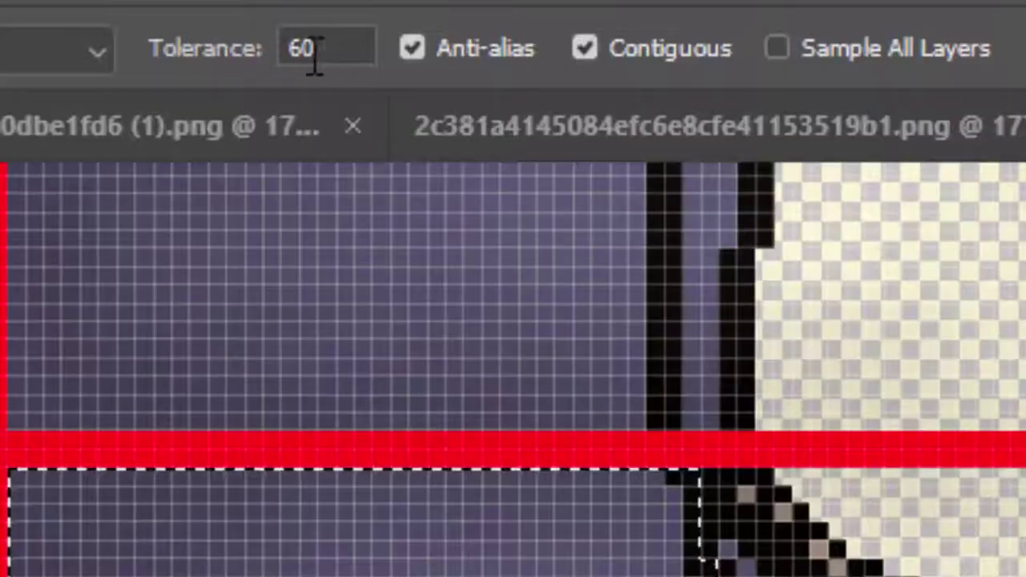
left_click(315, 56)
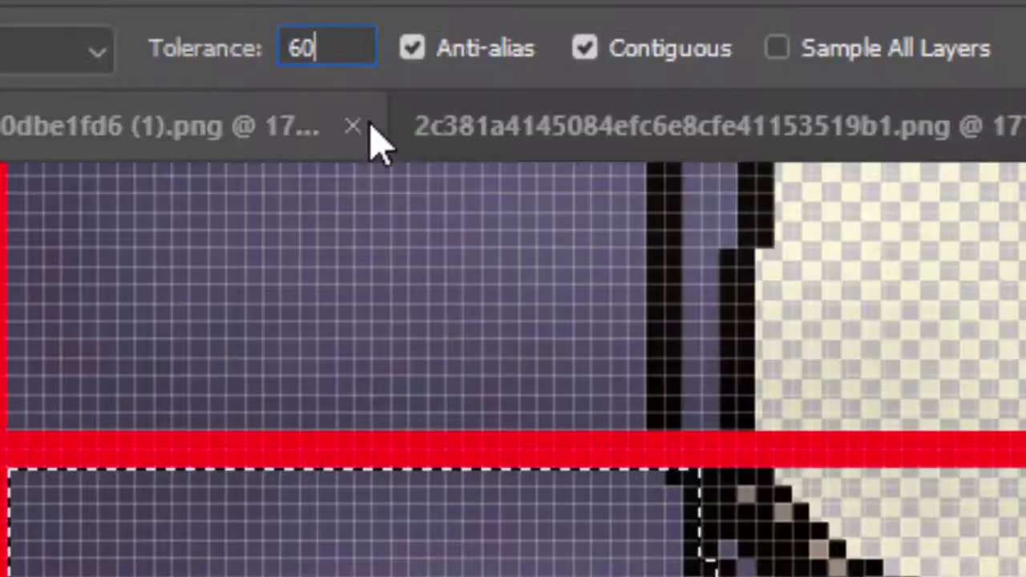
key("BackSpace")
key("BackSpace")
type("40")
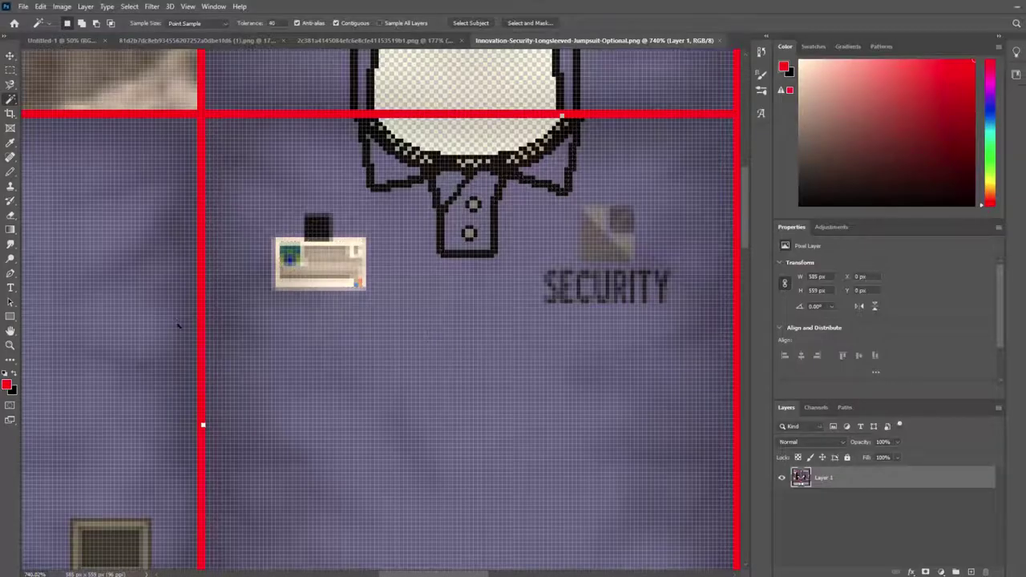
- Magic-wand select the purple jumpsuit body, after trying the left panel at tolerance 90
left_click(360, 360)
scroll(384, 353, "down", 2)
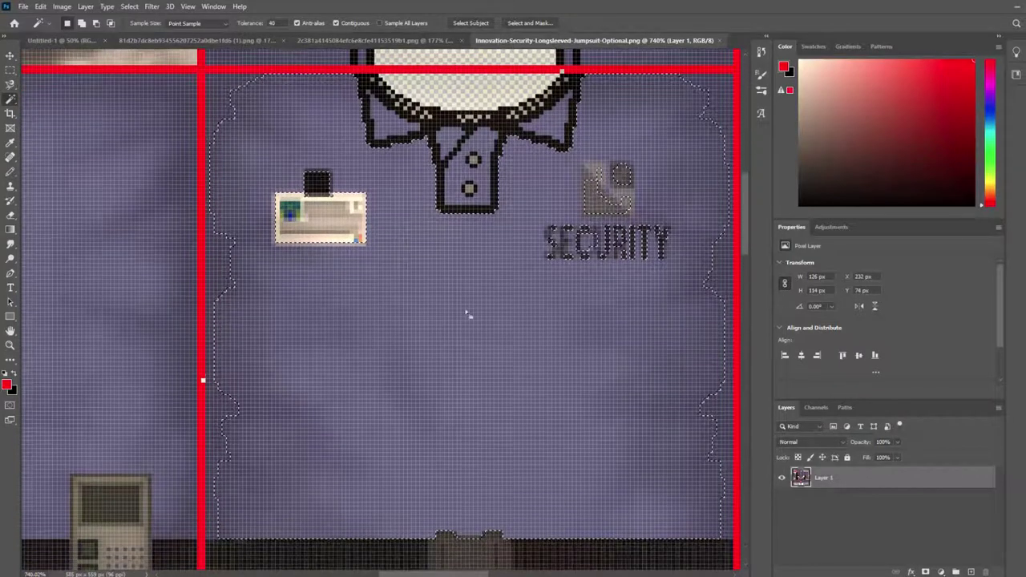
left_click(199, 230)
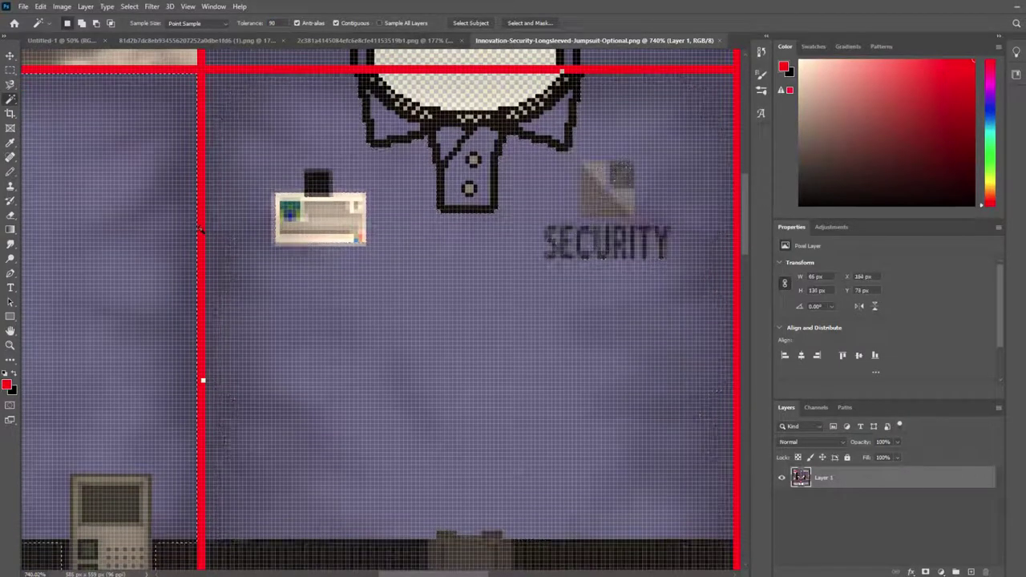
left_click(401, 282)
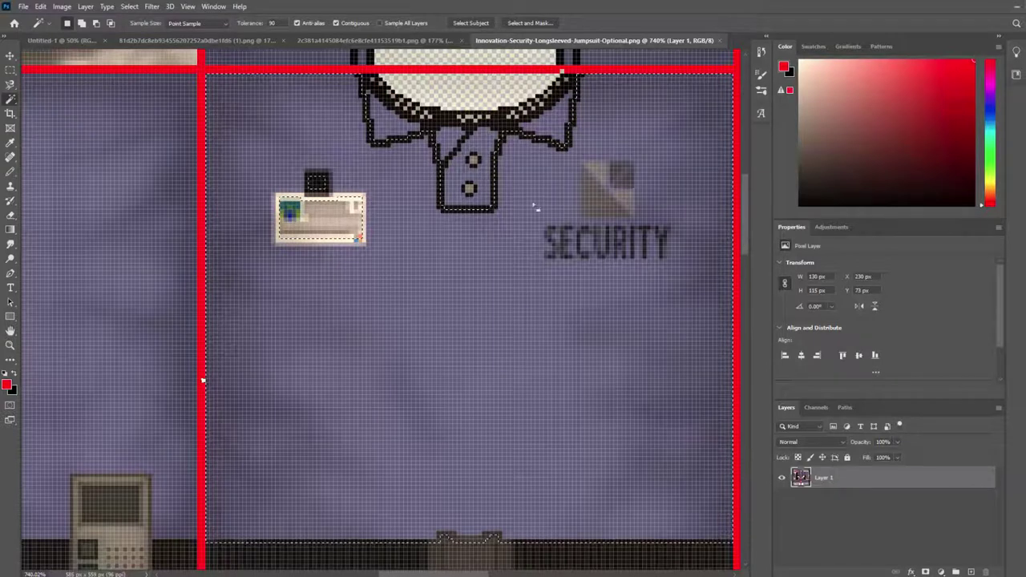
- Add the dark belt strip to the purple panel selection
scroll(540, 265, "down", 1)
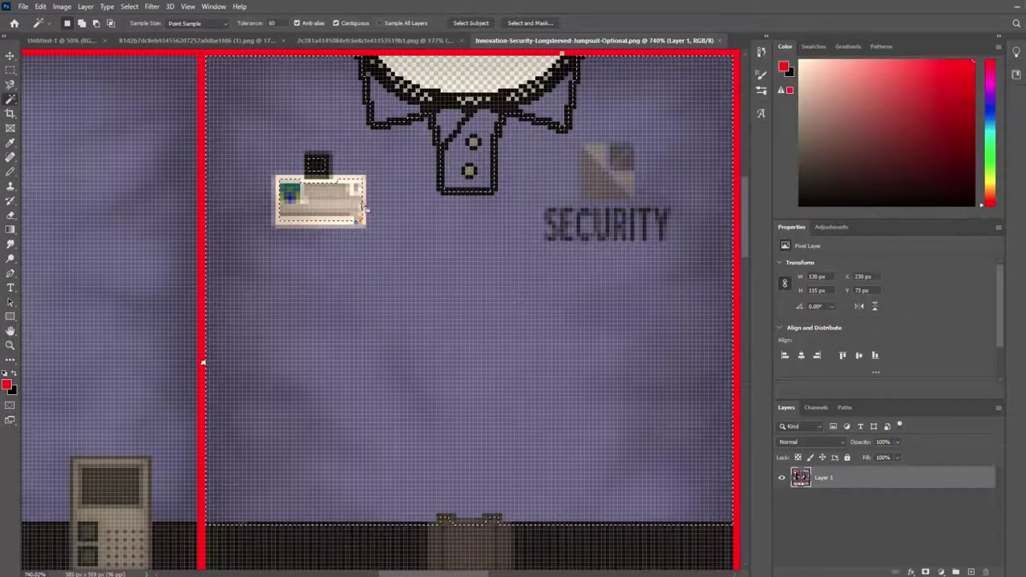
scroll(543, 338, "down", 1)
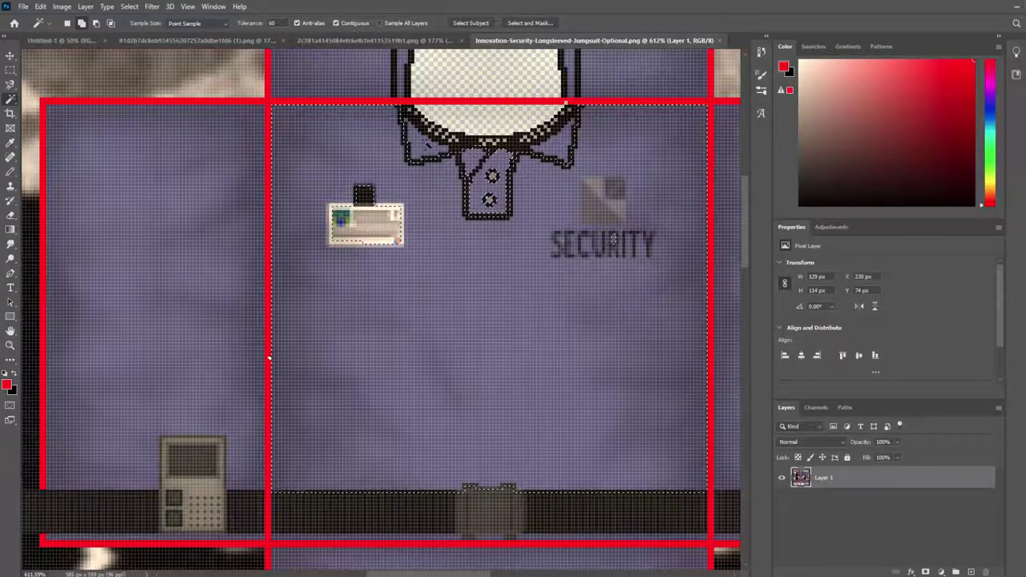
scroll(450, 414, "down", 3)
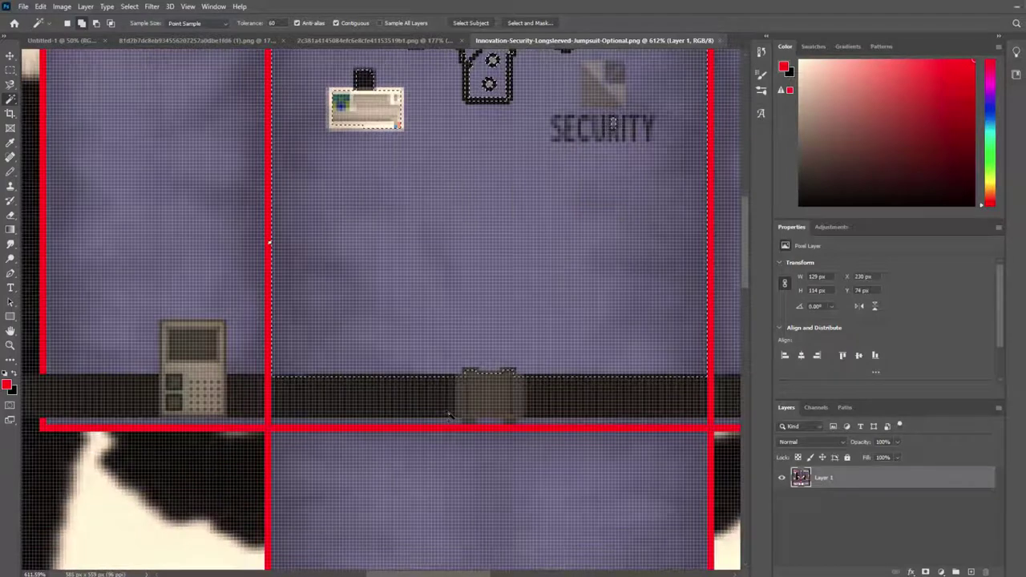
left_click(481, 417, "shift")
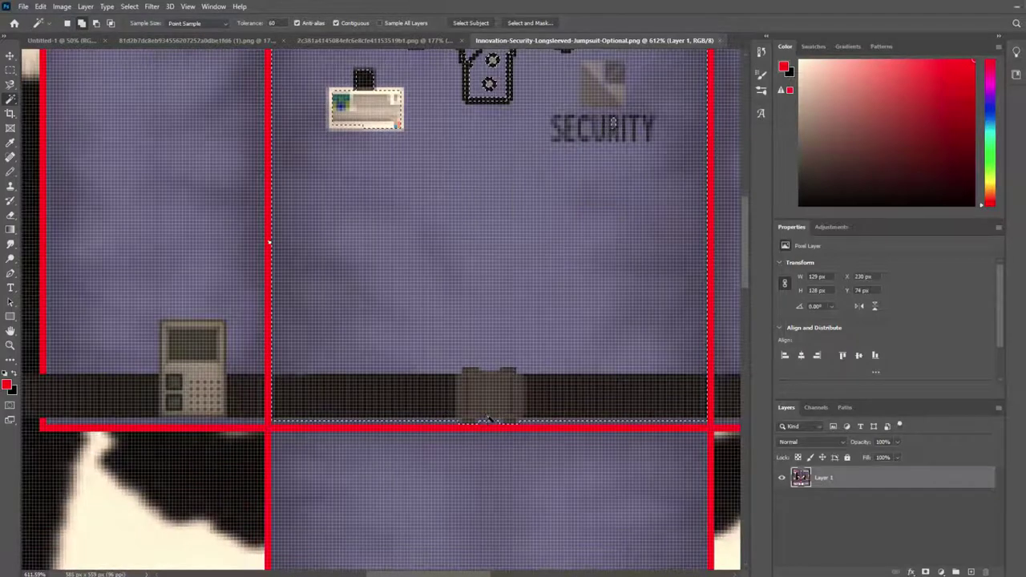
scroll(492, 201, "down", 3)
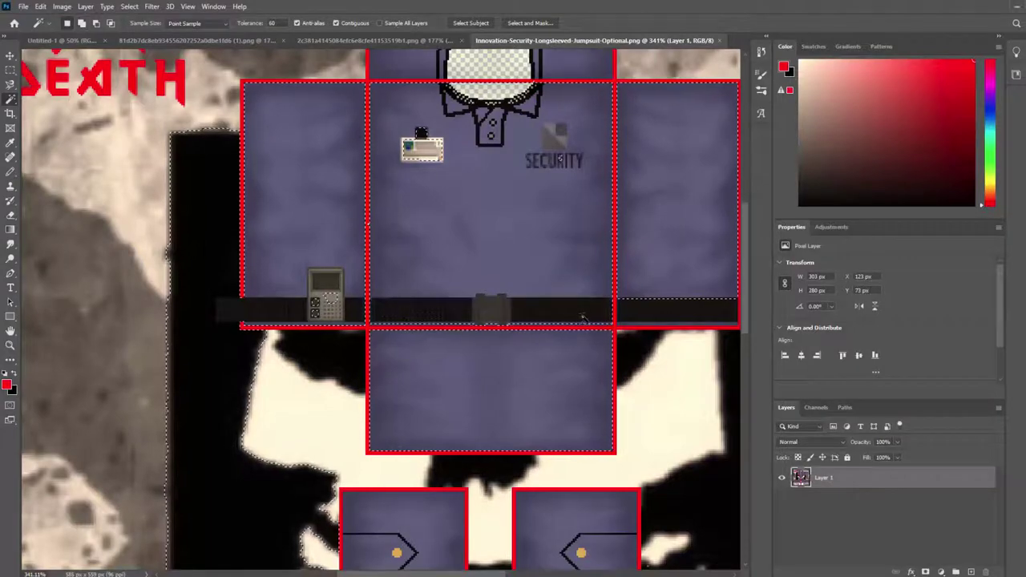
scroll(582, 318, "up", 5)
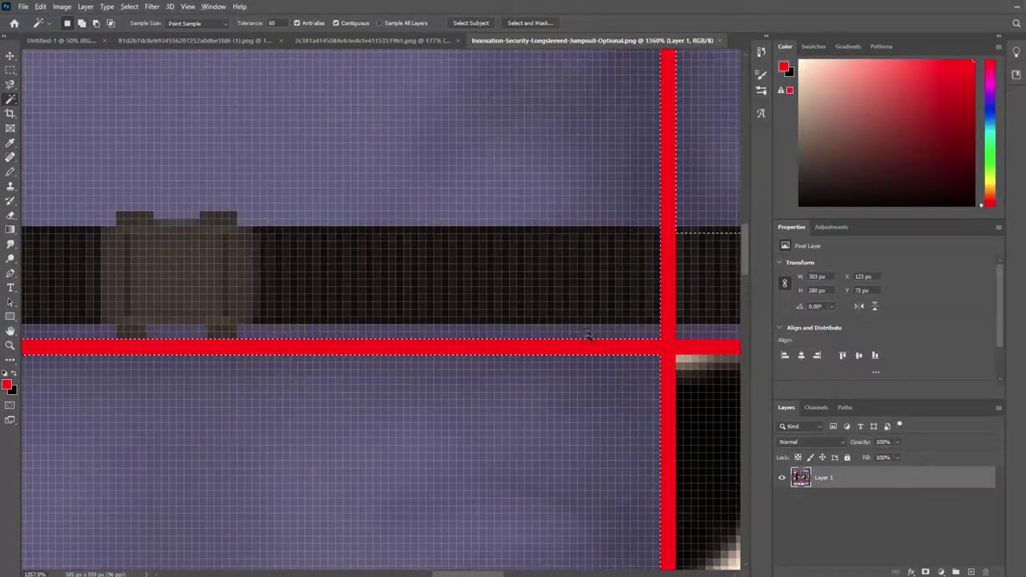
scroll(588, 332, "down", 8)
scroll(622, 177, "up", 4)
scroll(571, 178, "up", 3)
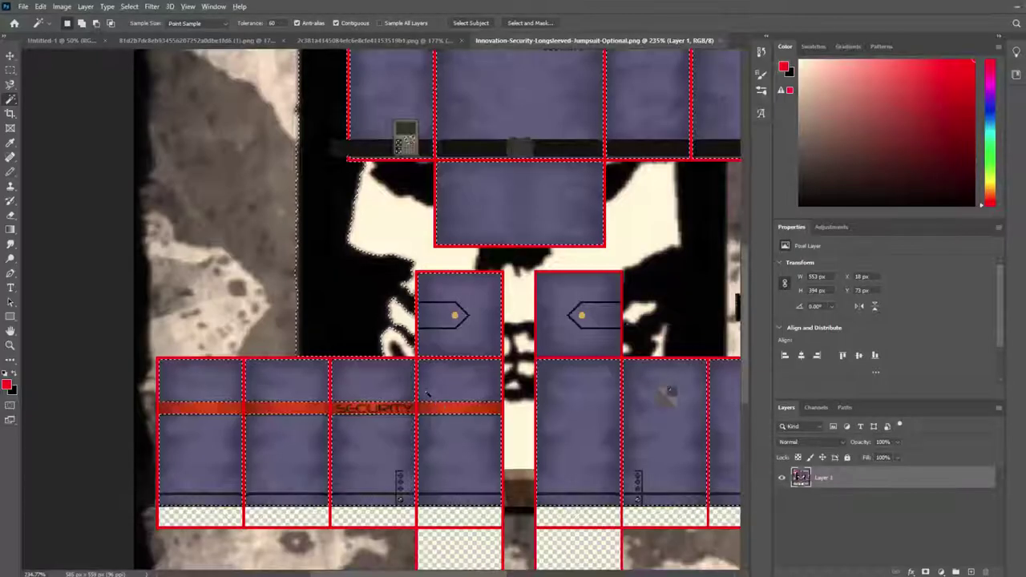
scroll(425, 307, "down", 2)
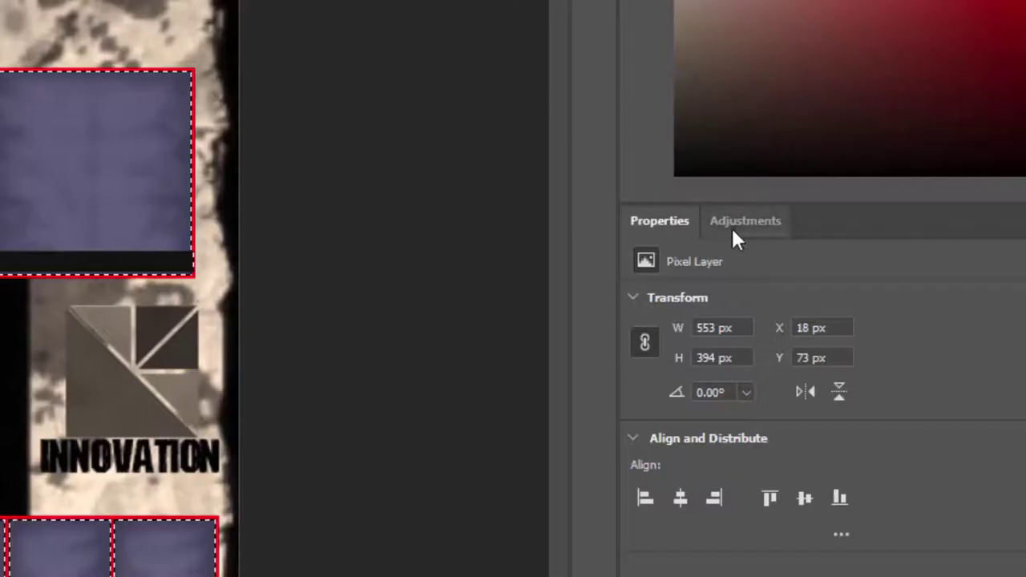
- Add a Hue/Saturation adjustment layer from the Adjustments panel, masked to the selection
left_click(825, 231)
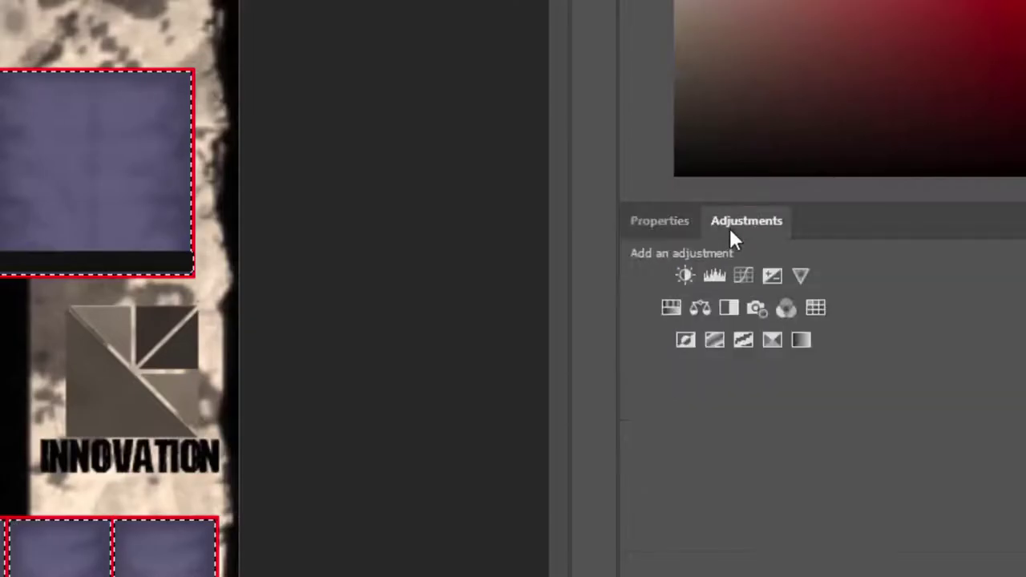
left_click(671, 308)
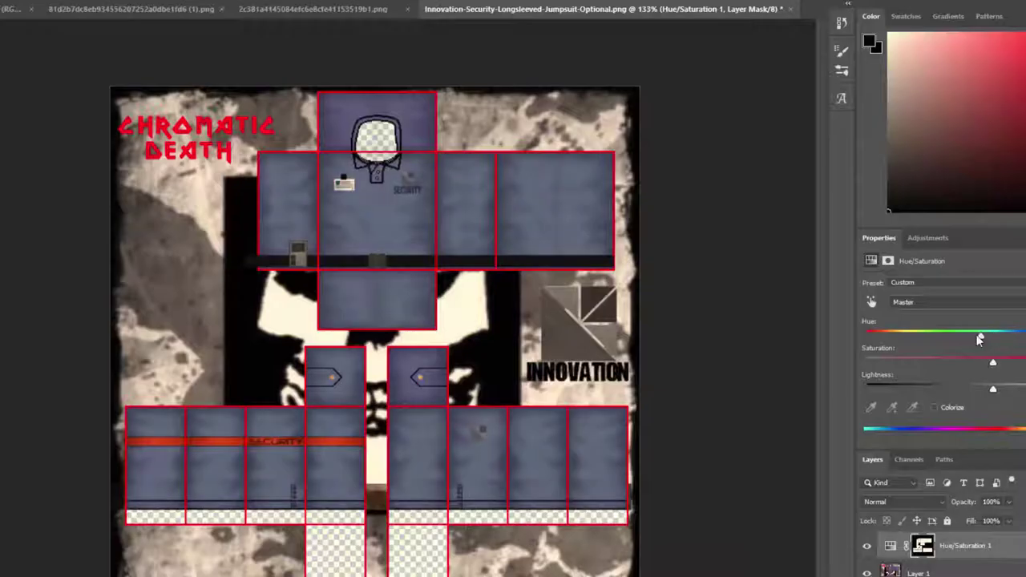
- Sweep the Hue slider through green and purple previews, ending with the panels blue
left_click_drag(631, 285, 679, 283)
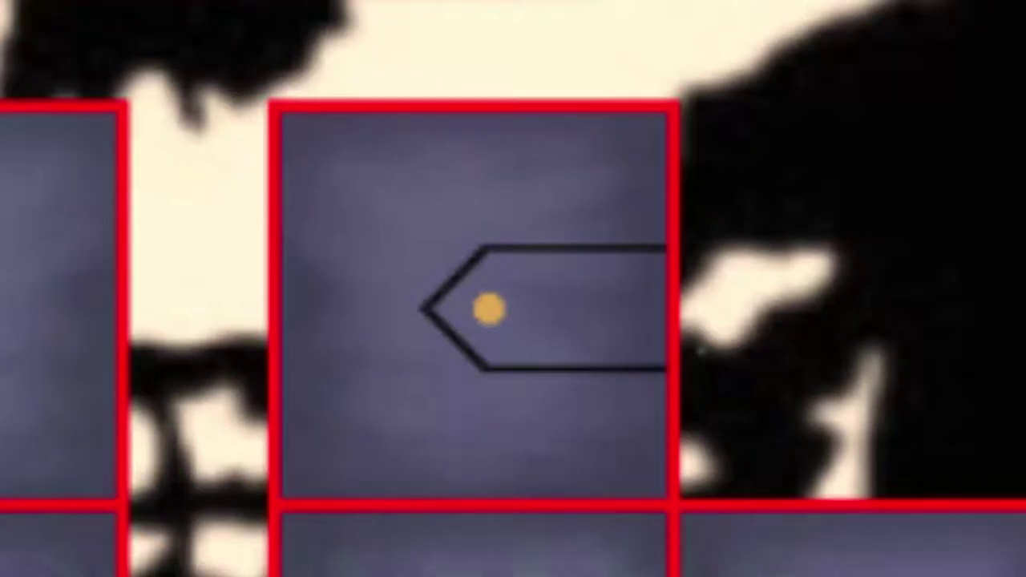
left_click_drag(962, 335, 929, 334)
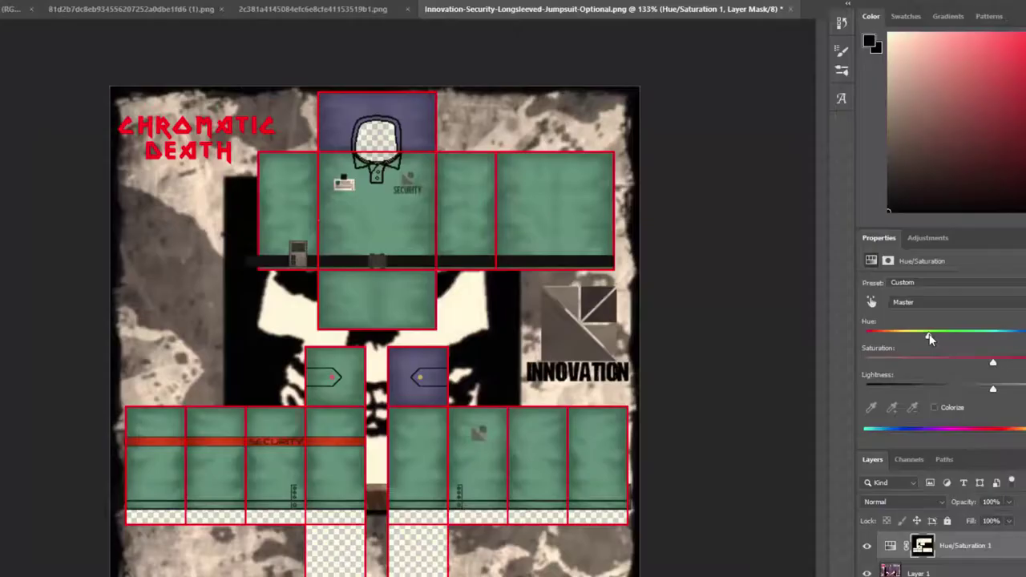
left_click_drag(929, 334, 961, 332)
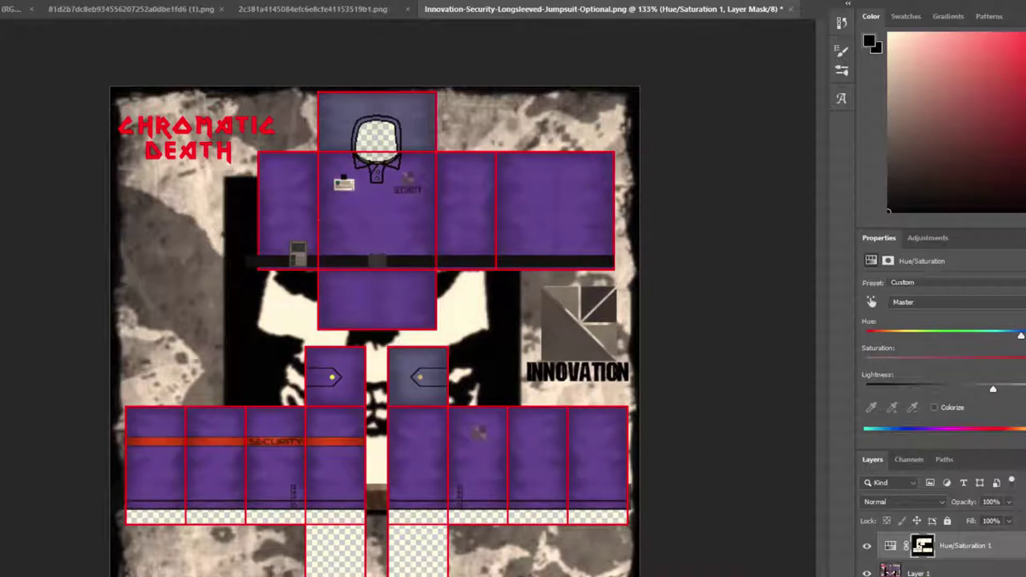
left_click_drag(997, 349, 924, 349)
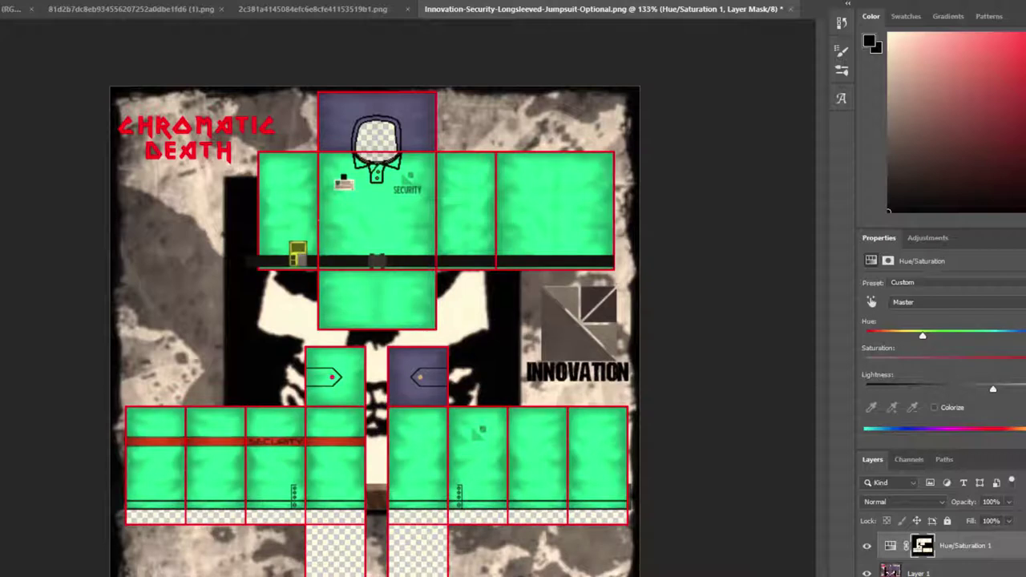
left_click_drag(924, 338, 992, 336)
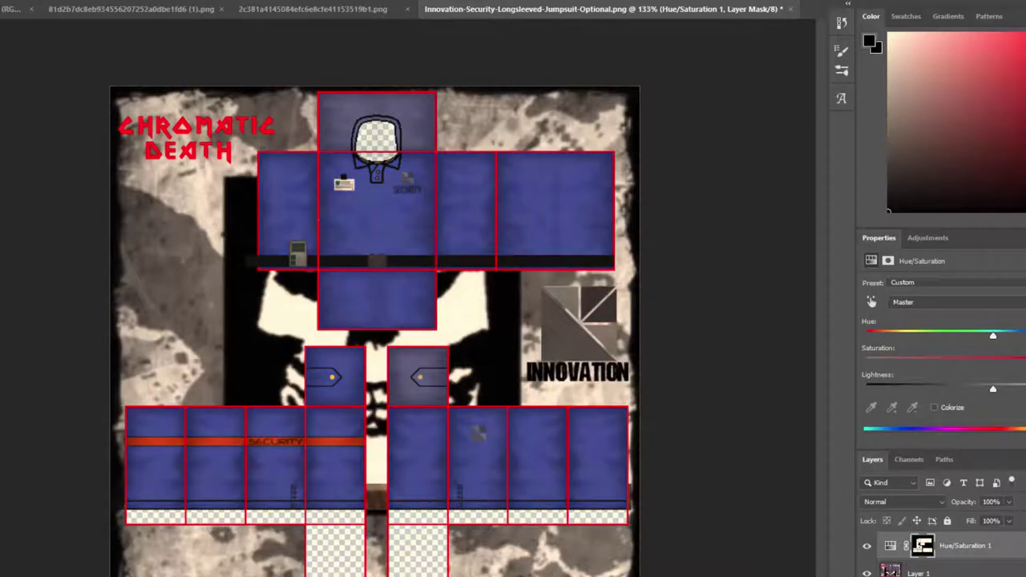
left_click_drag(994, 338, 1024, 353)
scroll(331, 377, "up", 10)
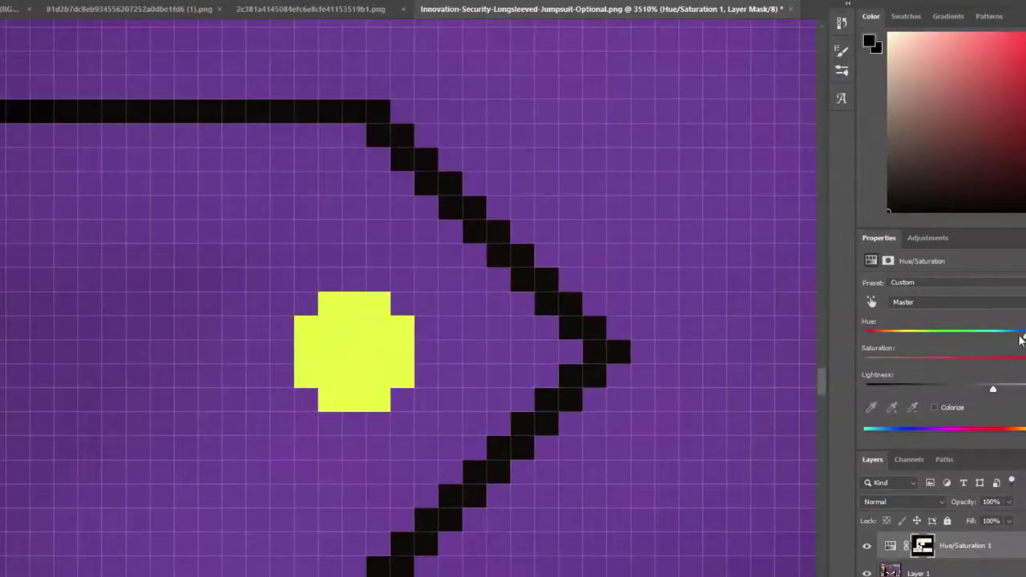
left_click_drag(1021, 340, 992, 337)
scroll(345, 393, "down", 10)
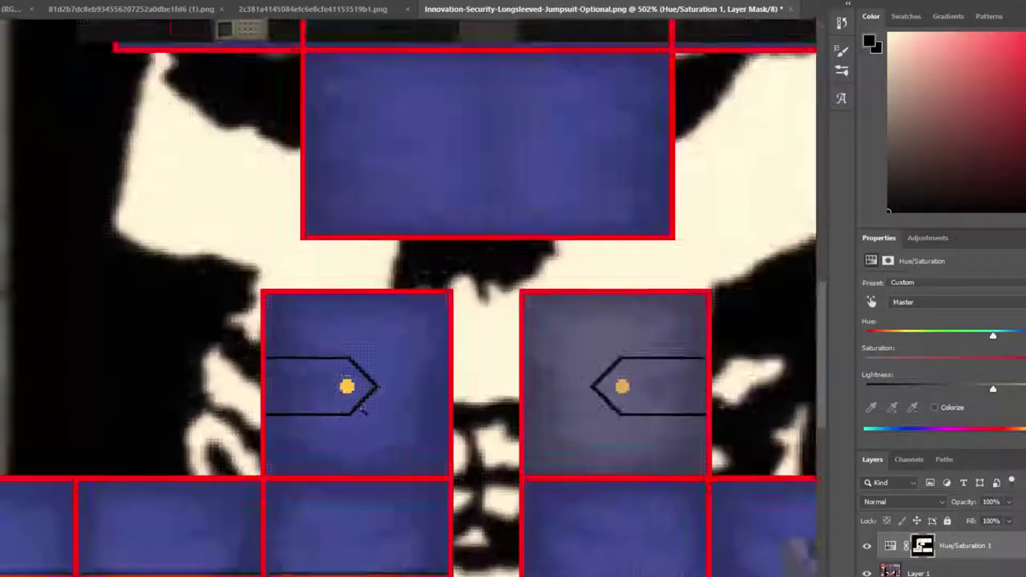
scroll(364, 411, "down", 5)
scroll(477, 419, "down", 2)
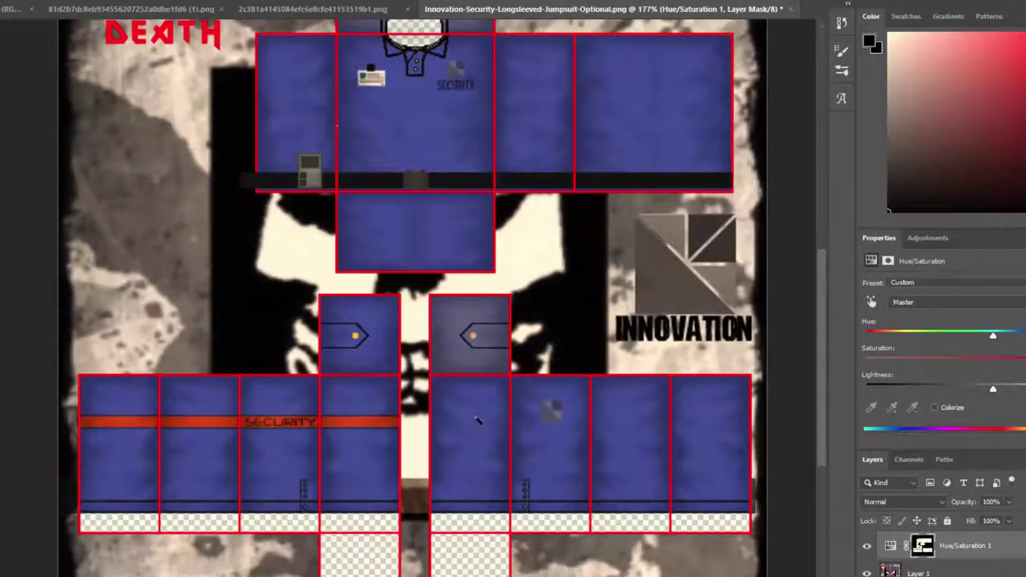
scroll(471, 355, "down", 3)
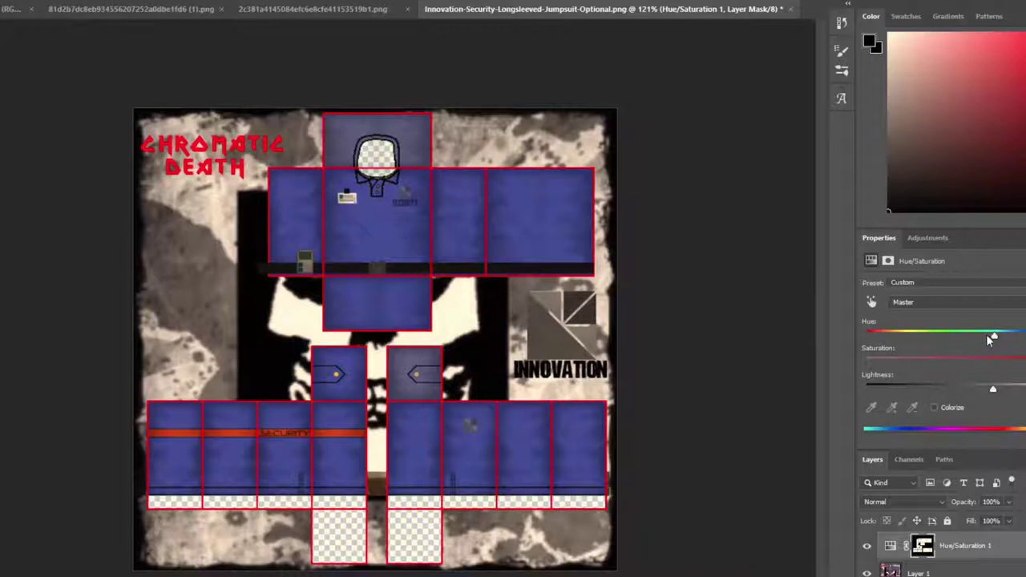
- Move the Hue slider left until the jumpsuit panels shift from blue to teal
mouse_move(991, 339)
left_mouse_down()
mouse_move(914, 336)
mouse_move(1008, 337)
left_mouse_up()
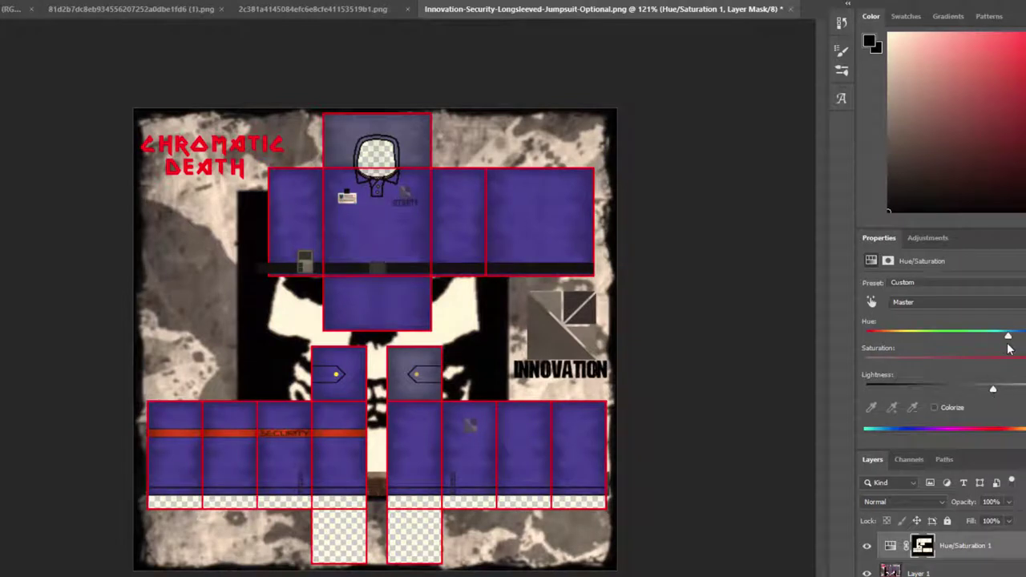
left_click_drag(986, 341, 931, 340)
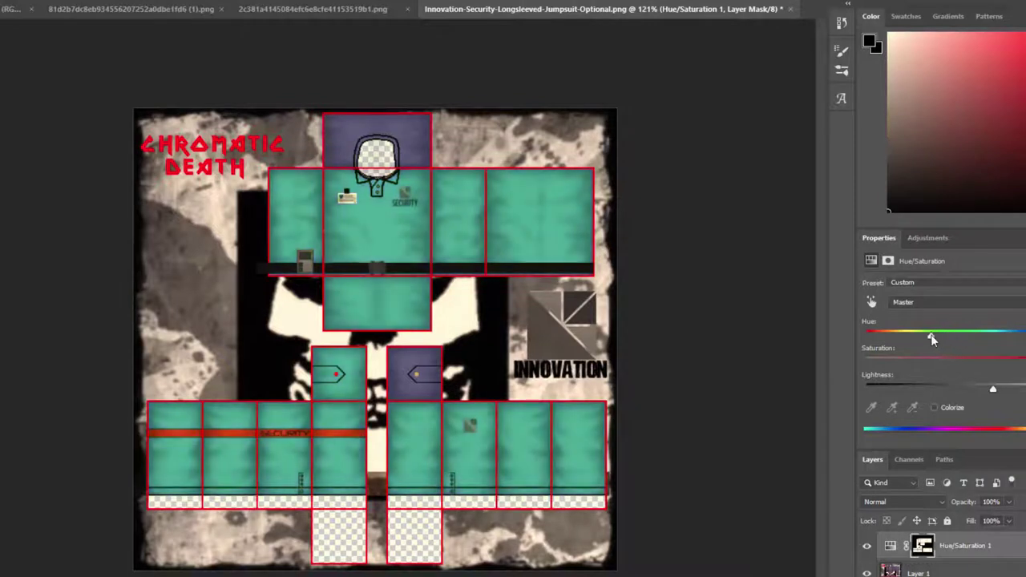